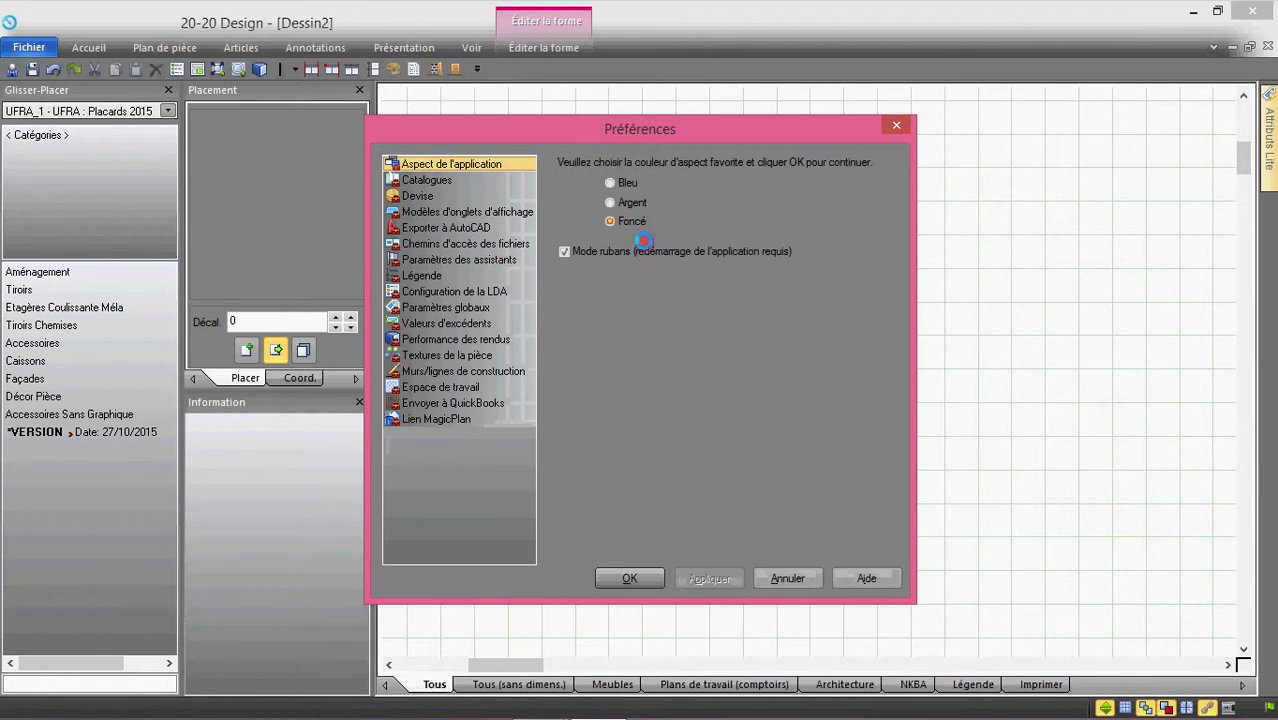
- Examine the default drawing mode, new-drawing wall mode and wall thickness in the wall and construction line preferences
click(440, 372)
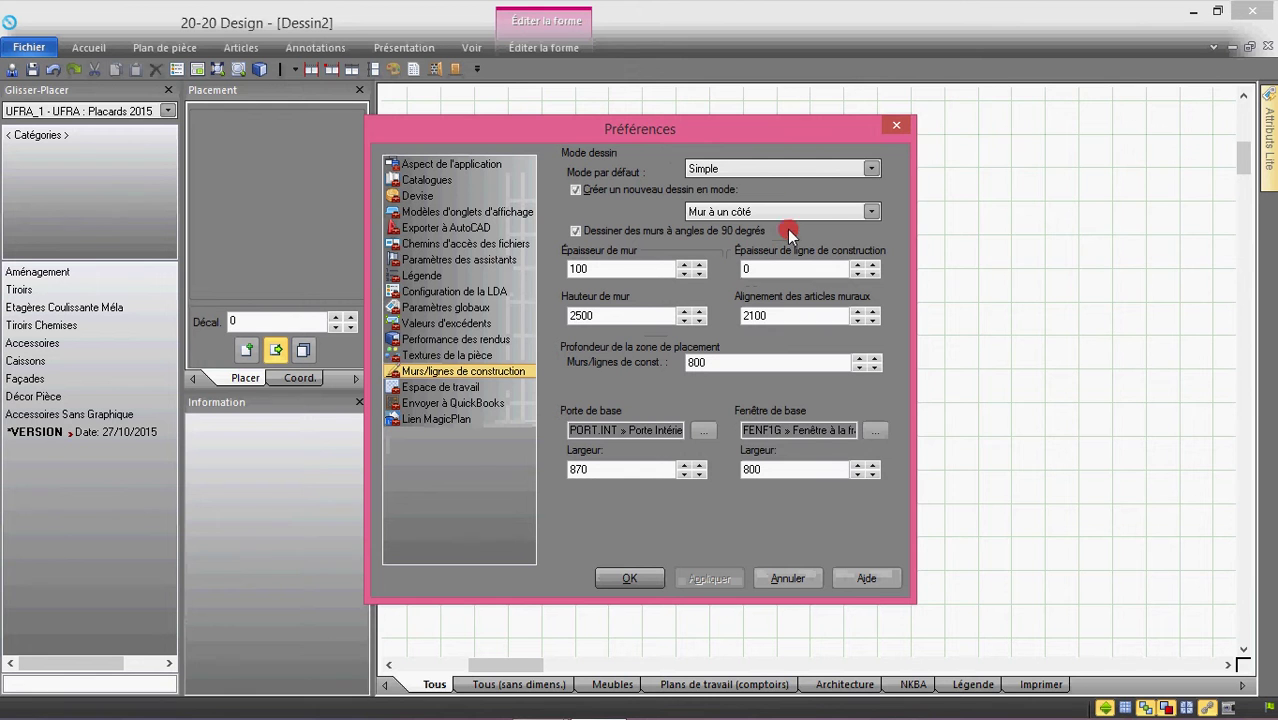
click(871, 170)
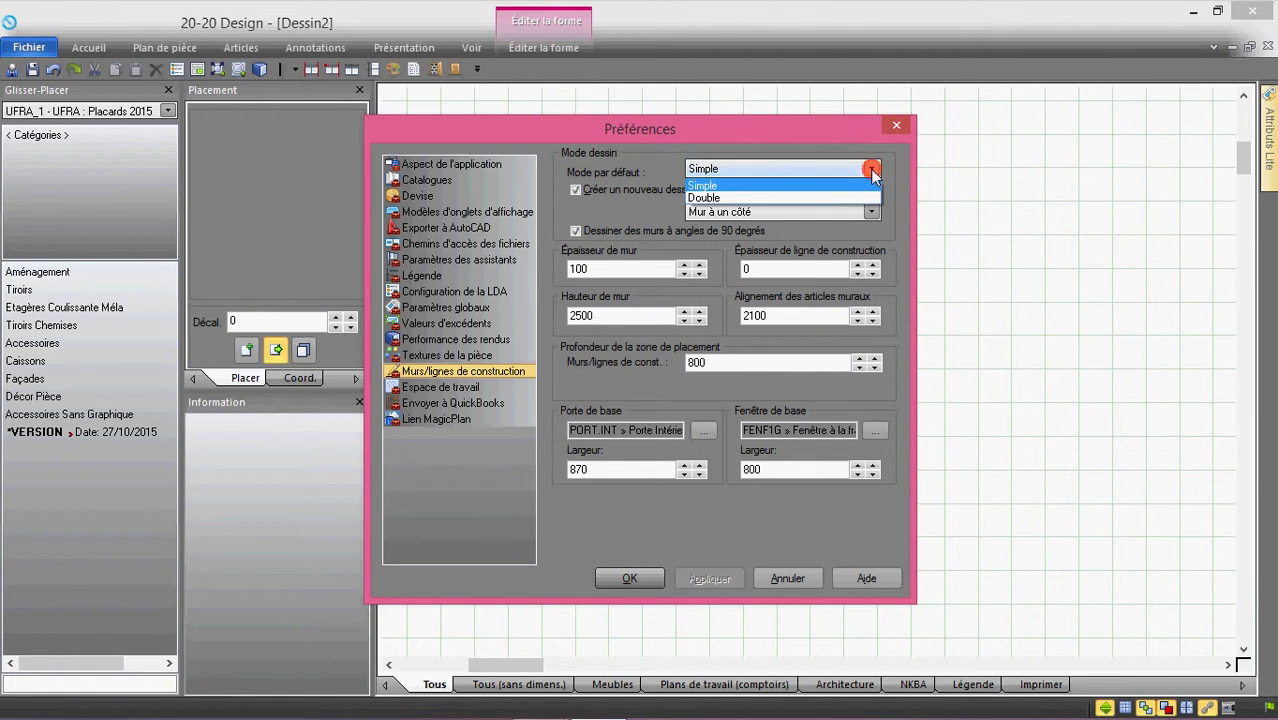
click(871, 170)
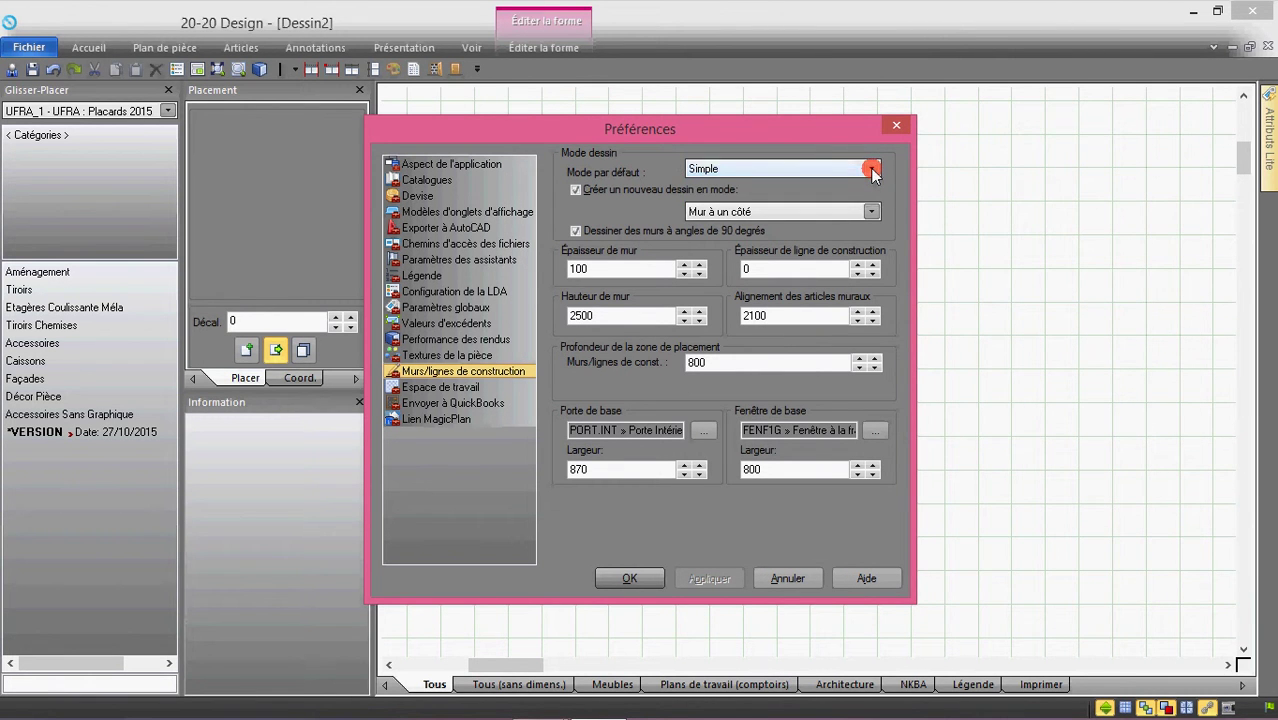
click(871, 170)
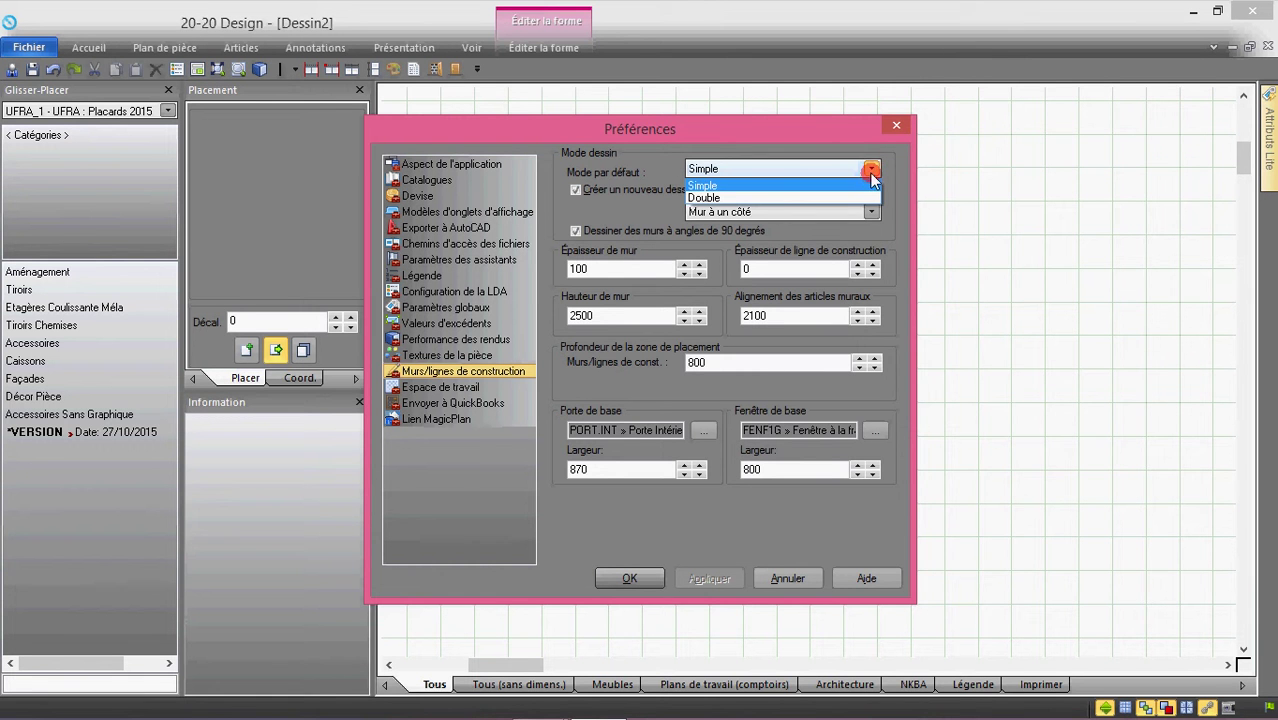
click(874, 172)
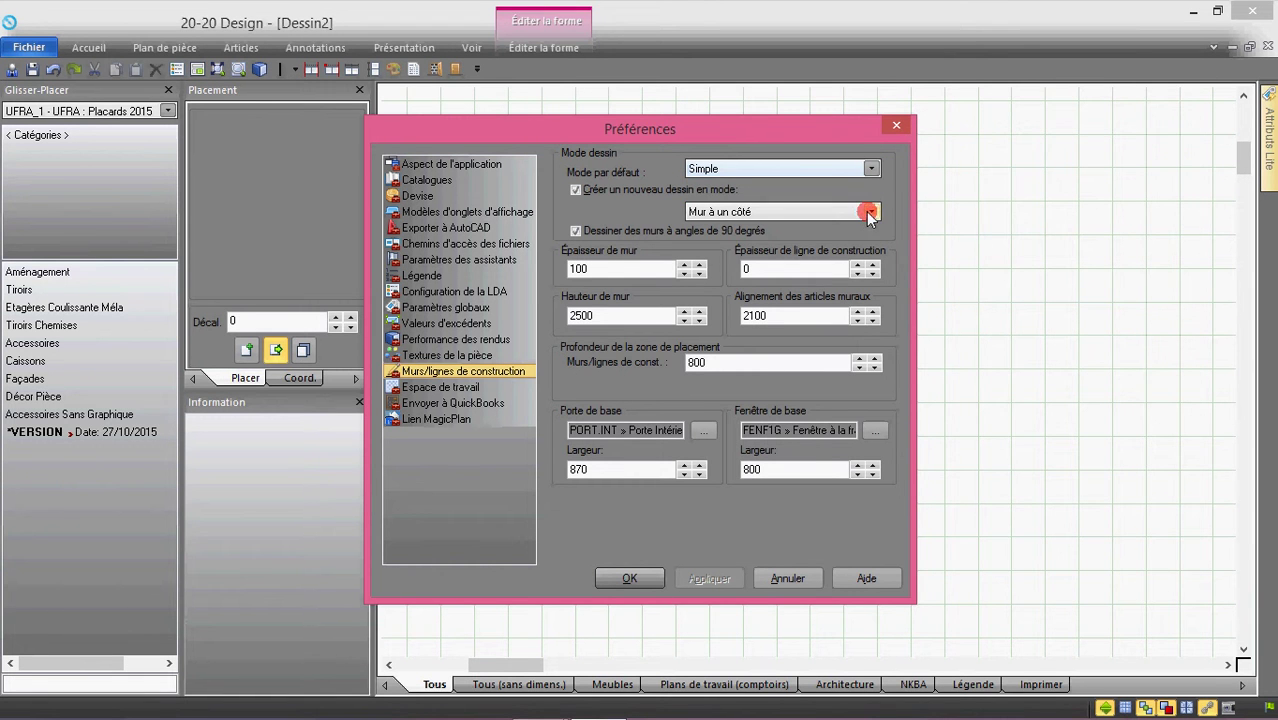
click(868, 213)
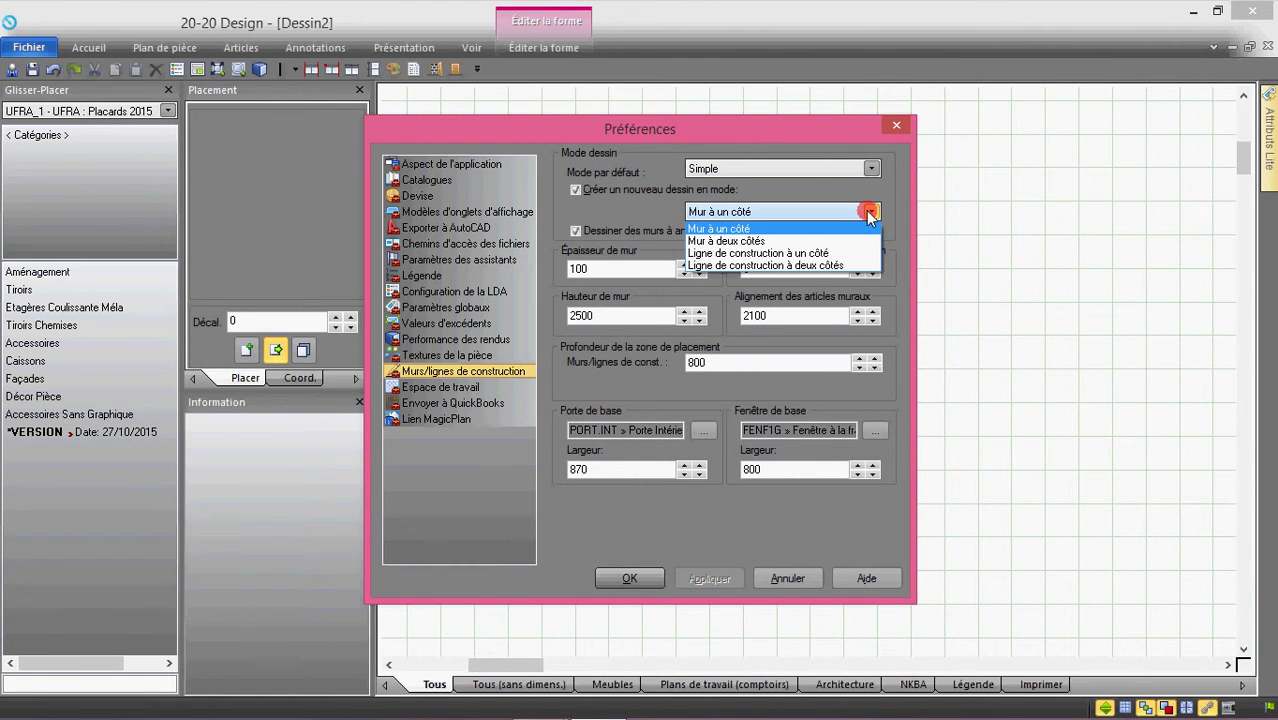
click(869, 214)
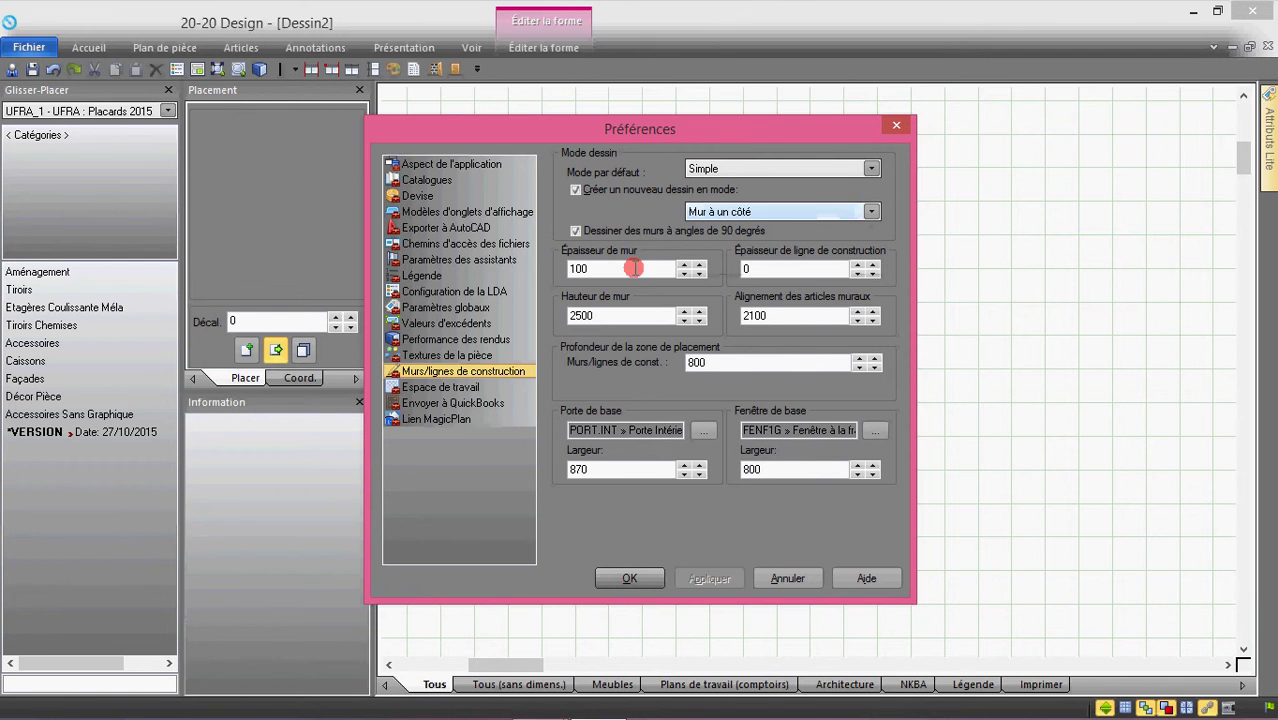
click(566, 270)
click(613, 279)
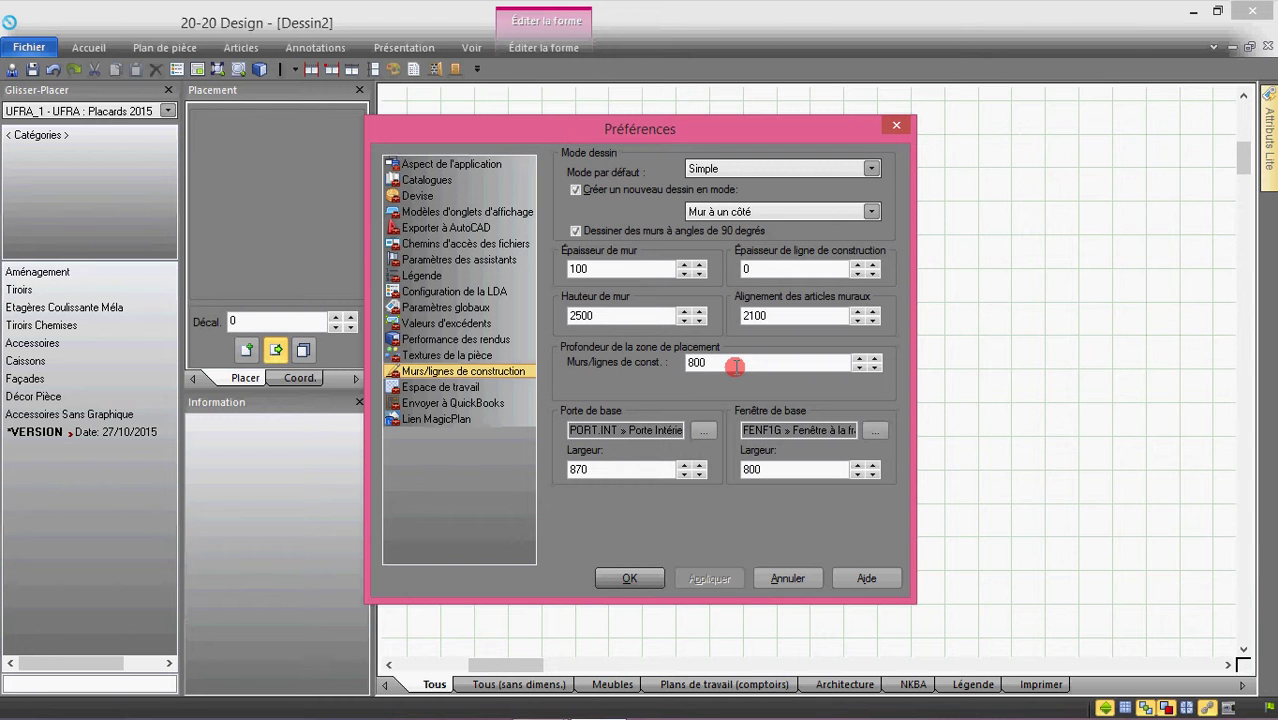
- Review the base door's catalogue choices and the room plan's basic opening tools, and close the preferences
click(704, 432)
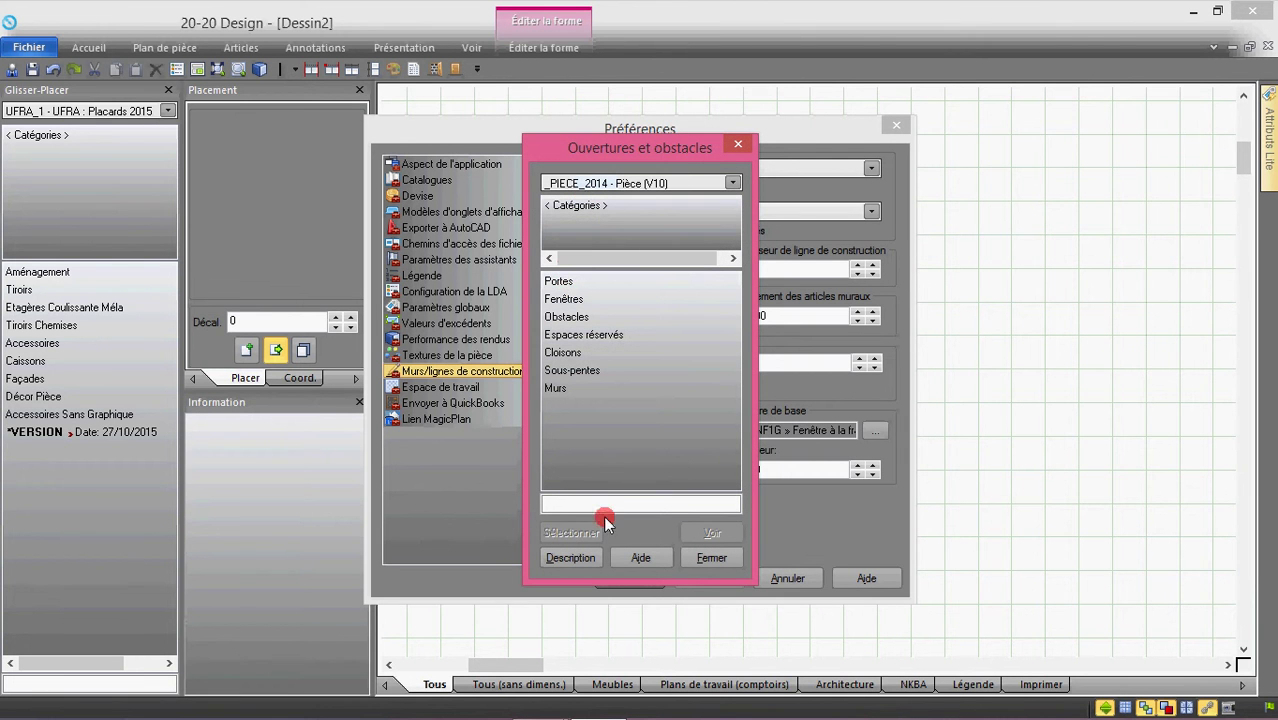
click(717, 557)
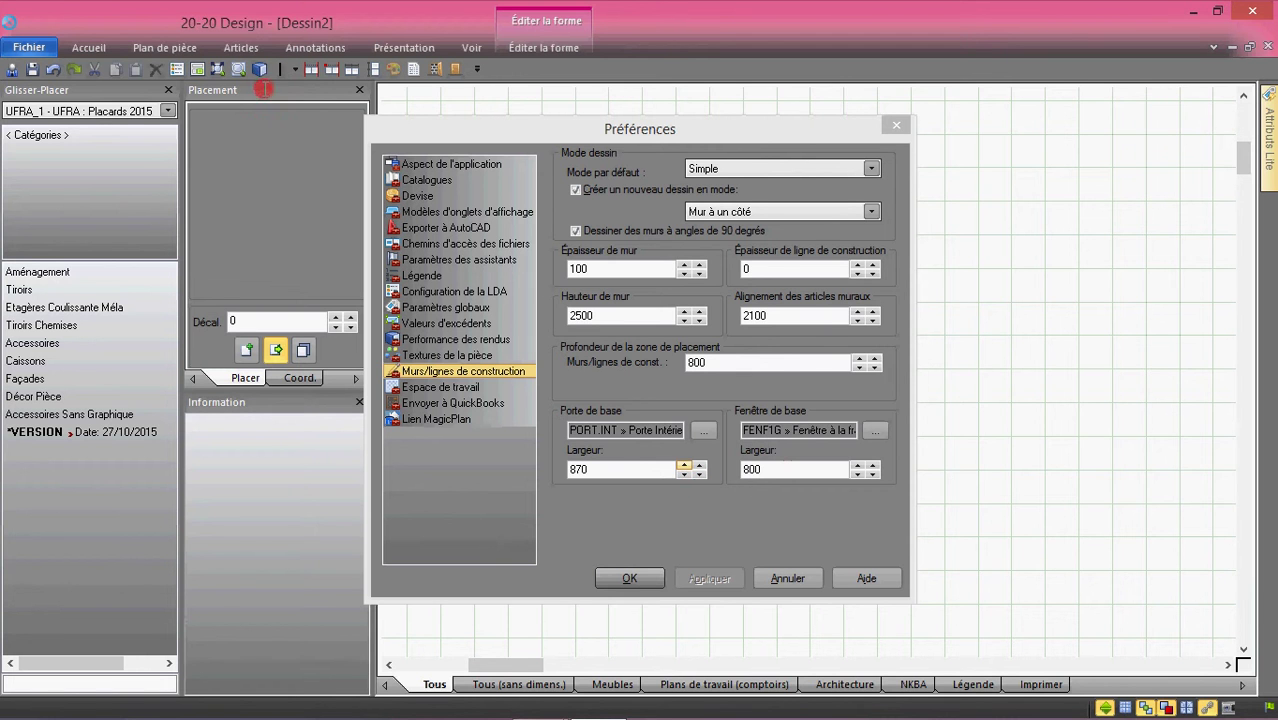
click(163, 50)
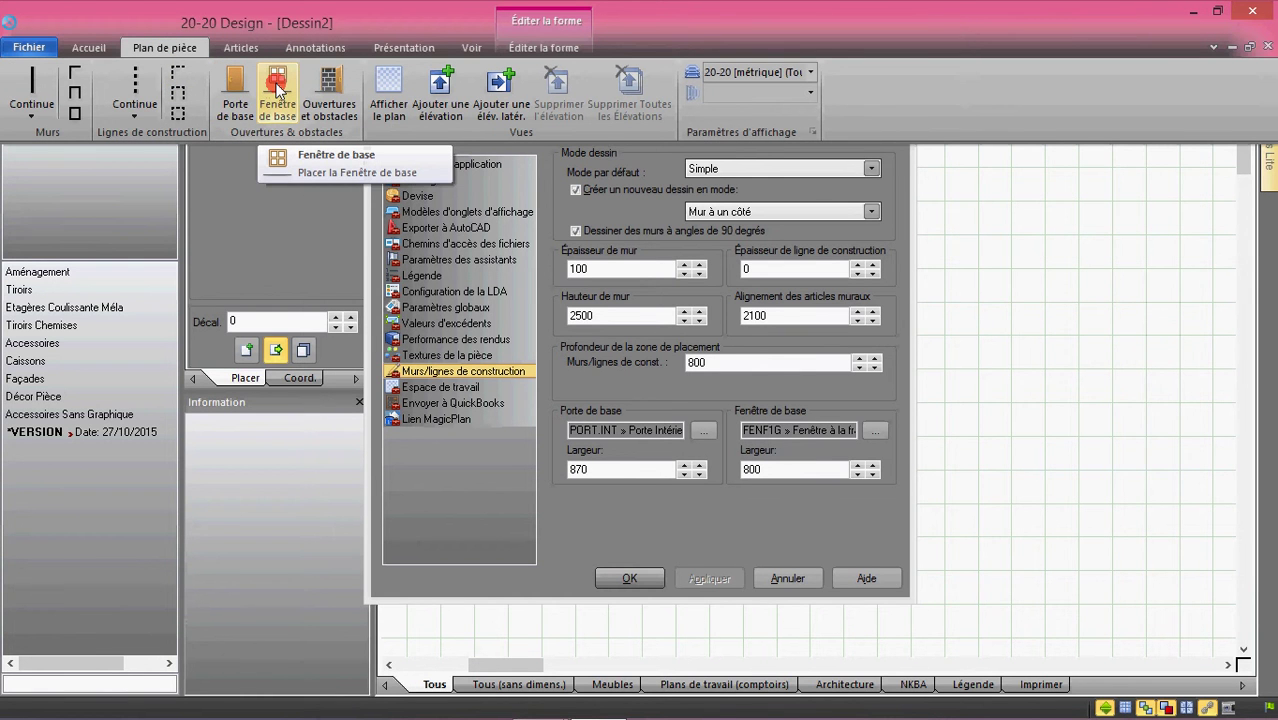
click(175, 47)
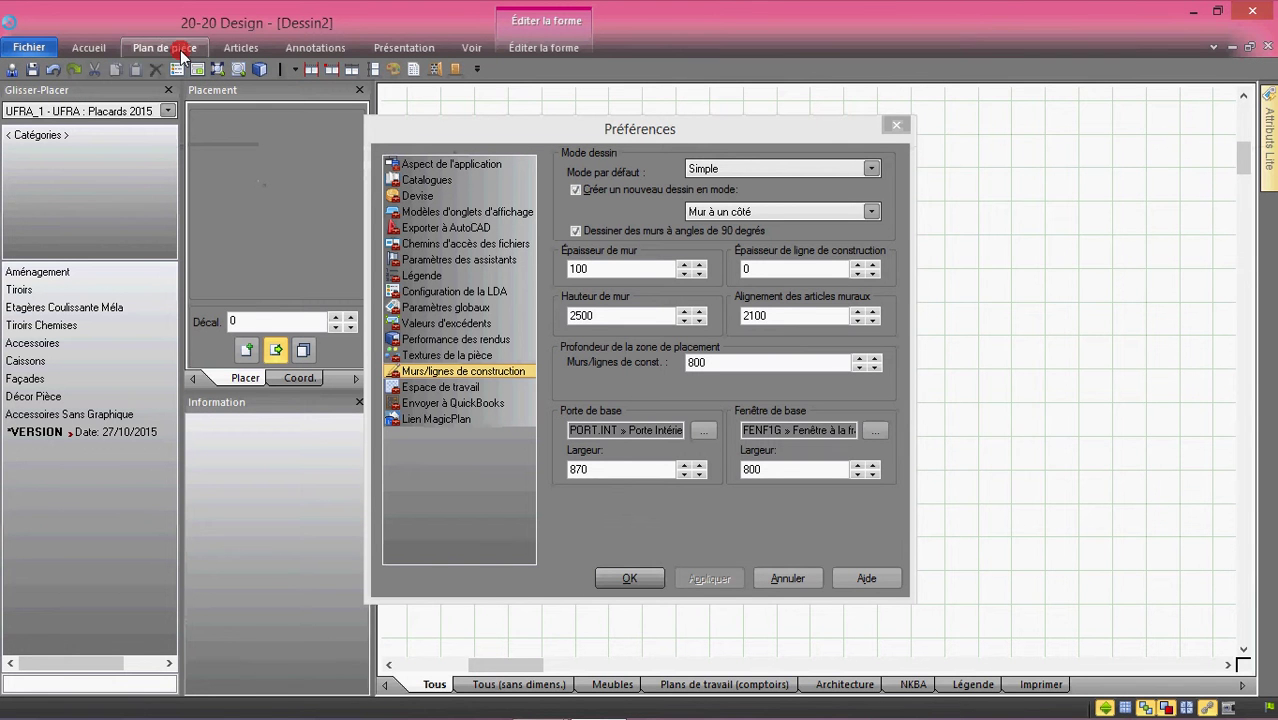
click(806, 578)
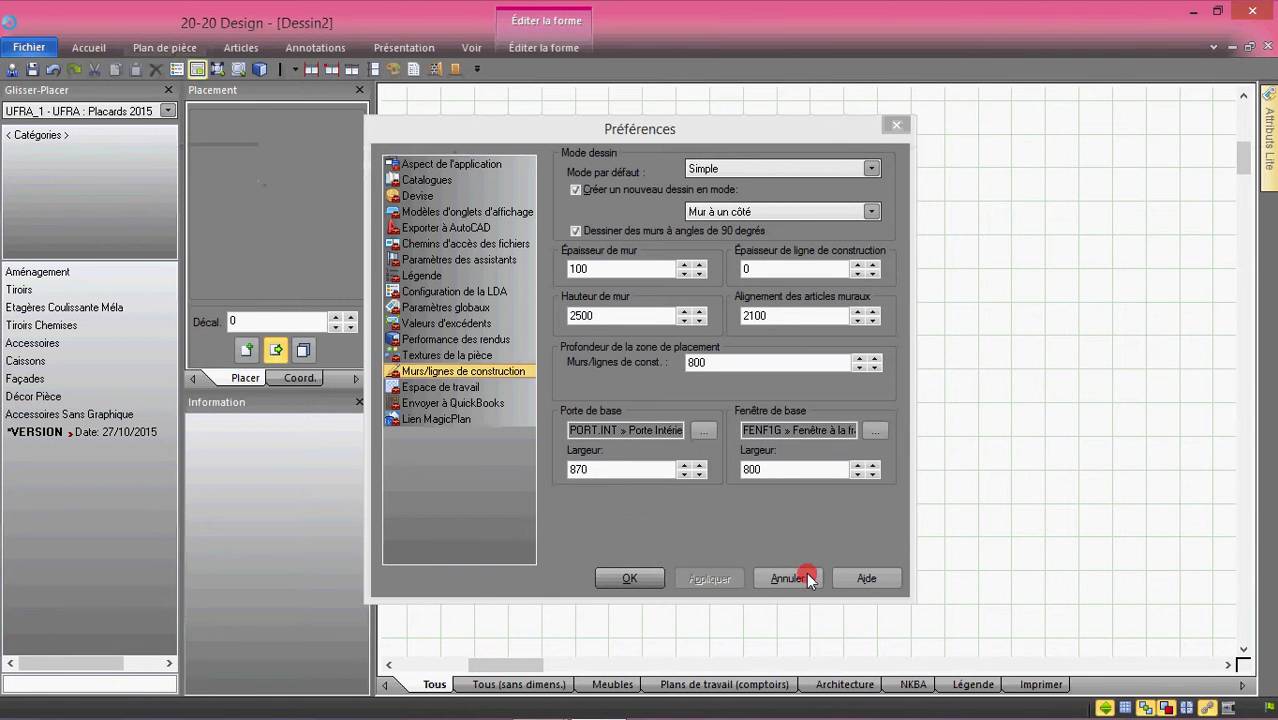
click(630, 579)
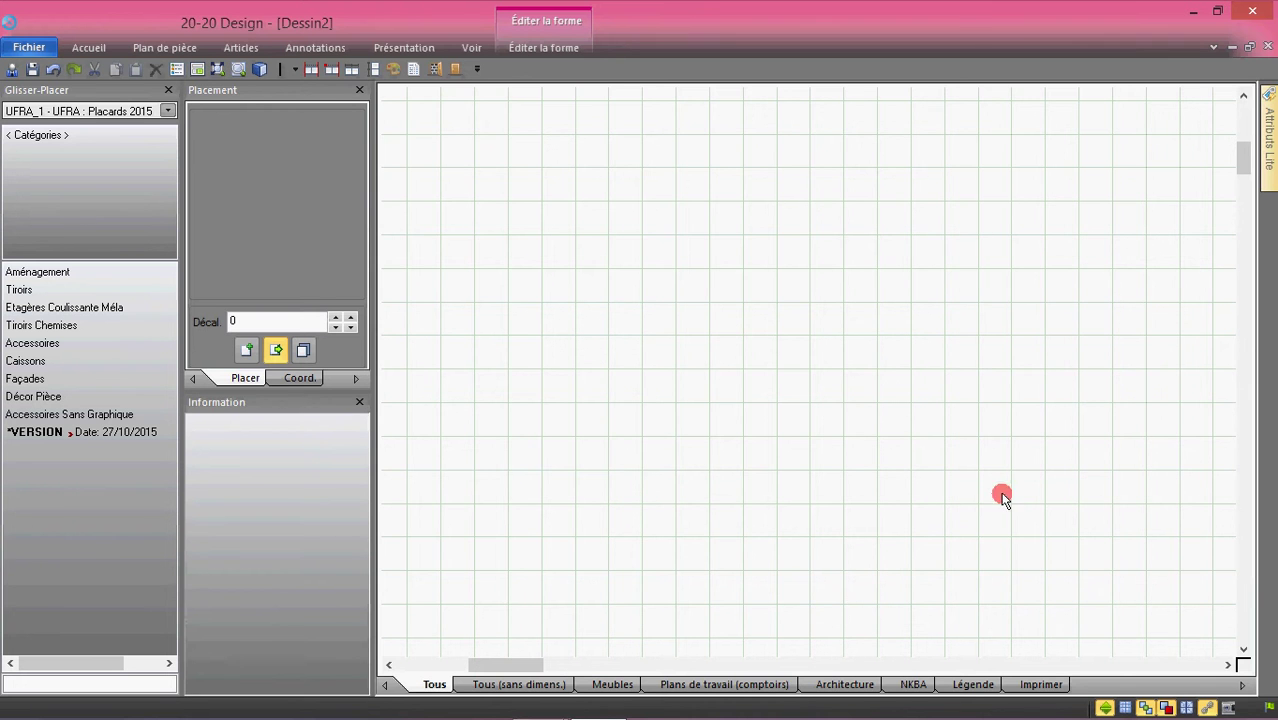
click(279, 70)
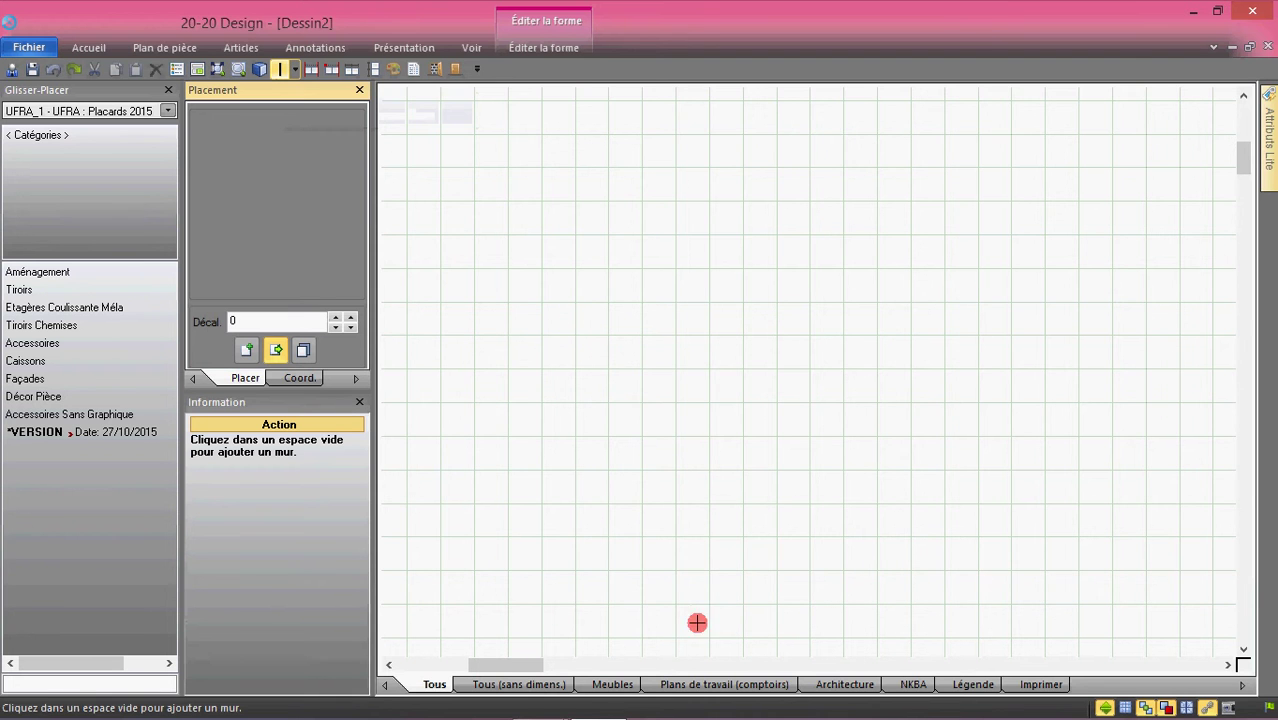
click(590, 567)
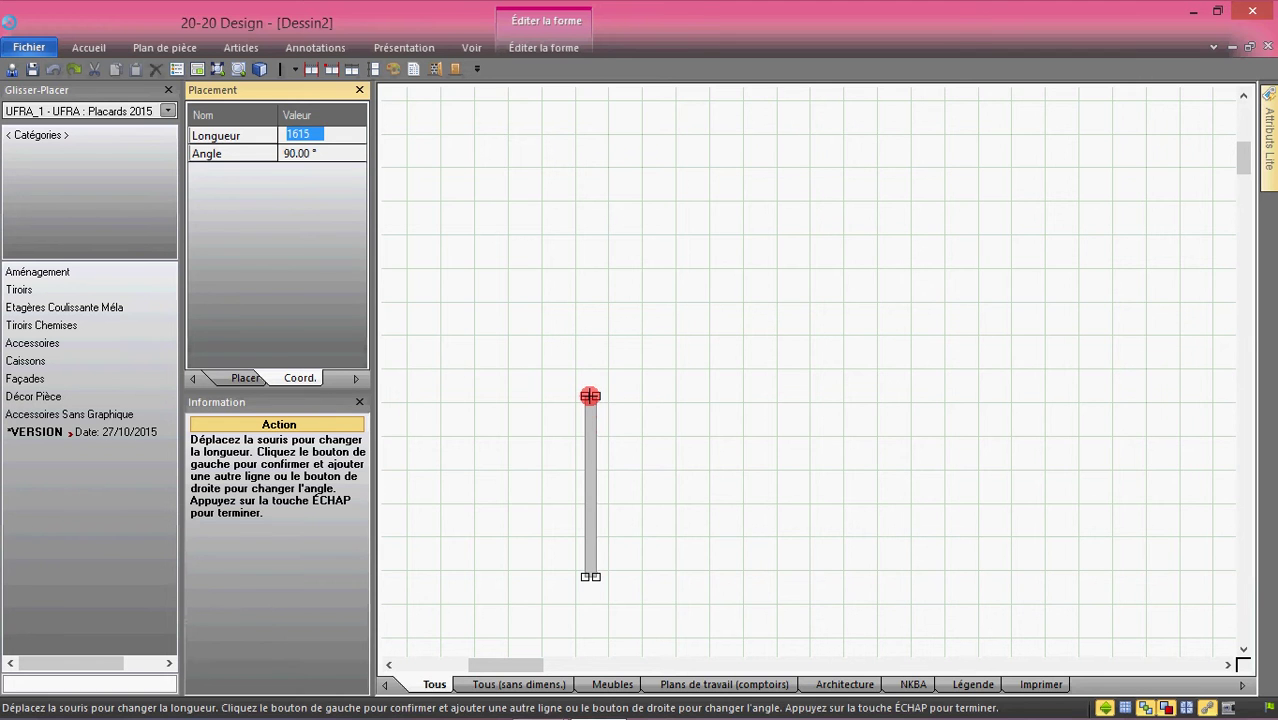
key(Escape)
click(277, 71)
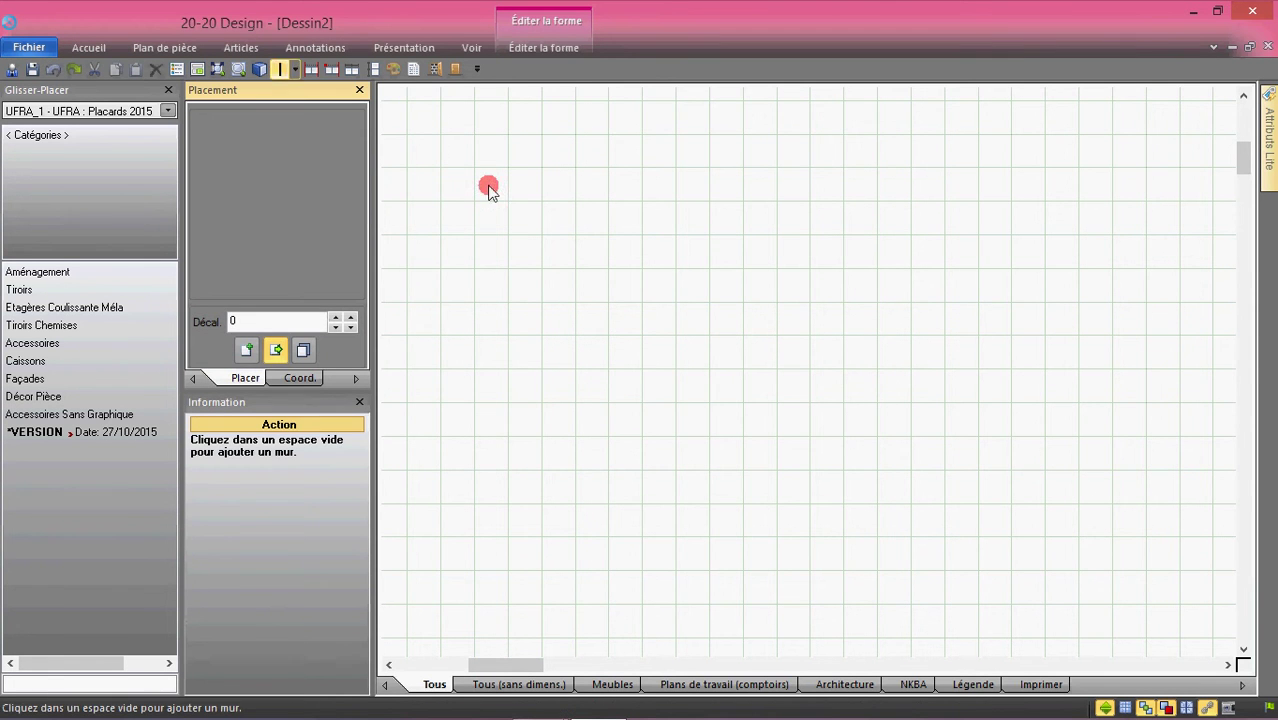
click(499, 211)
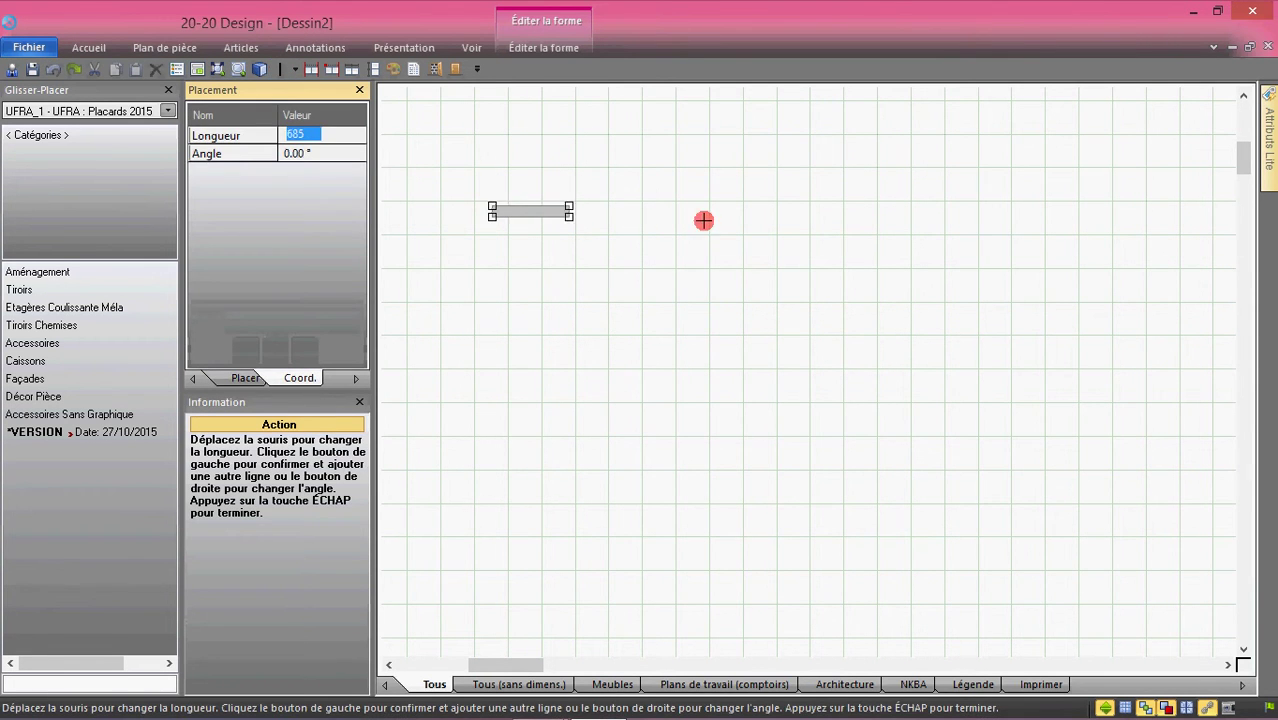
key(Escape)
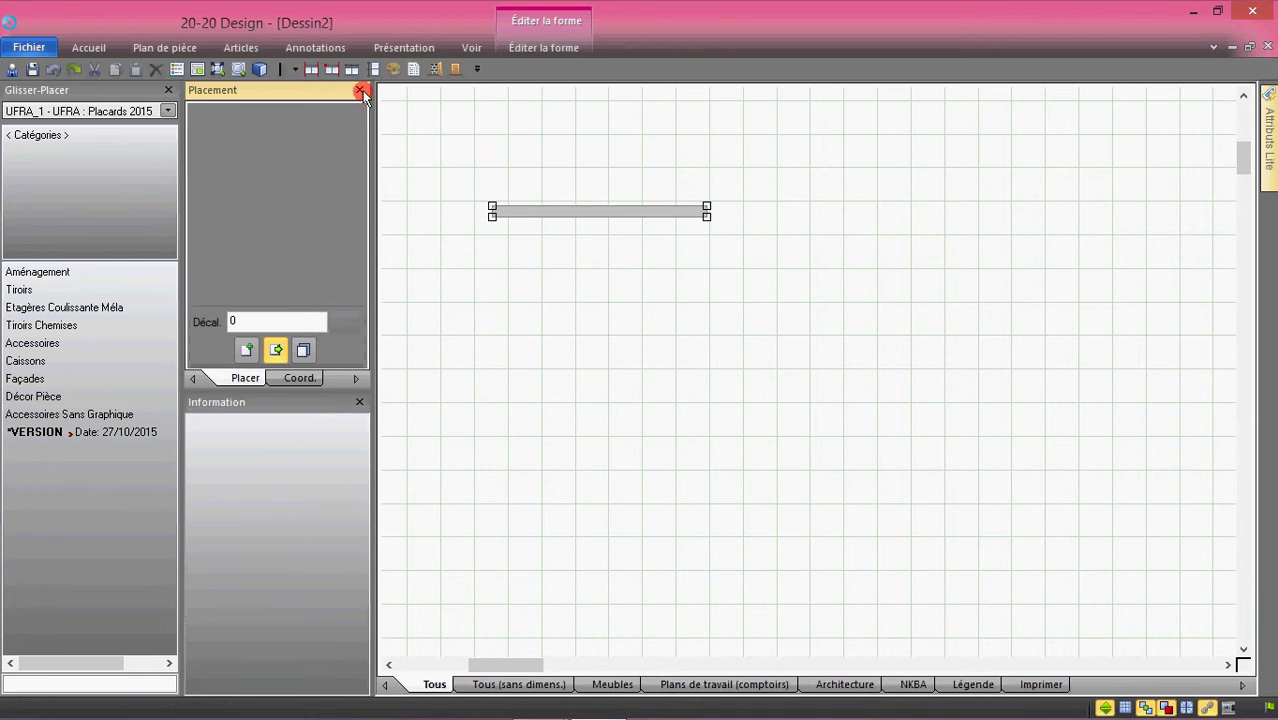
click(284, 69)
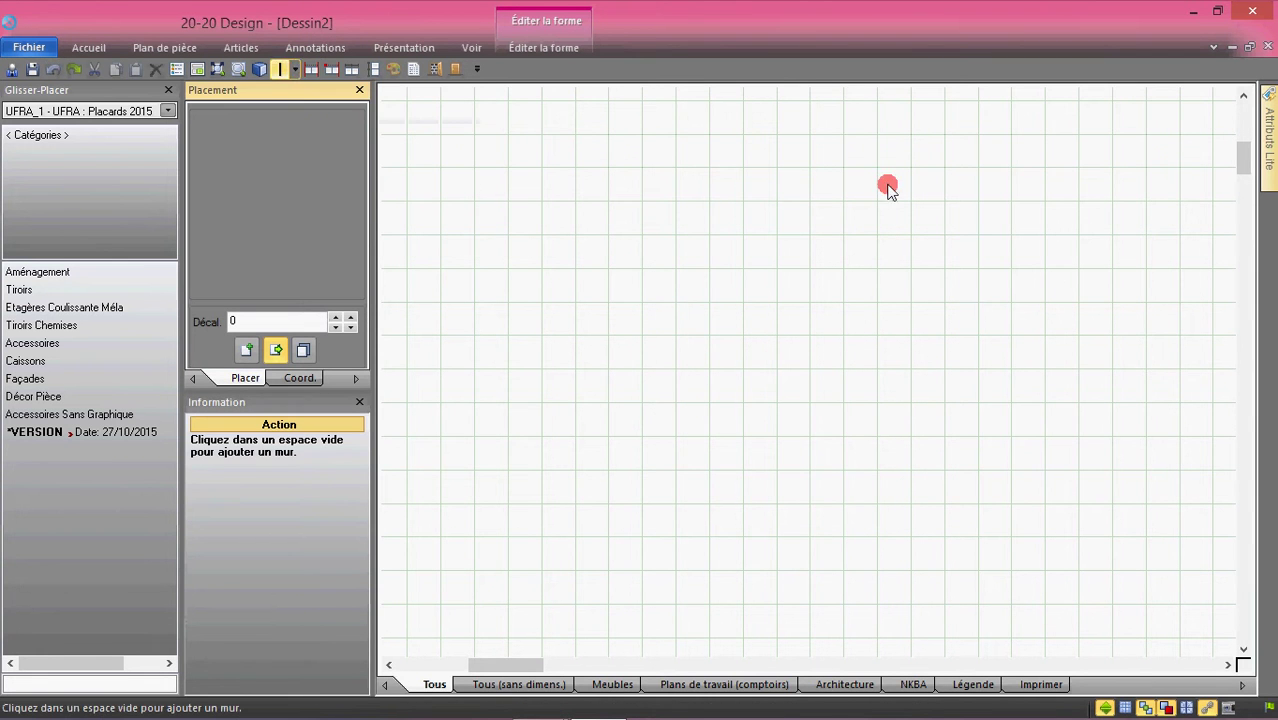
click(1066, 158)
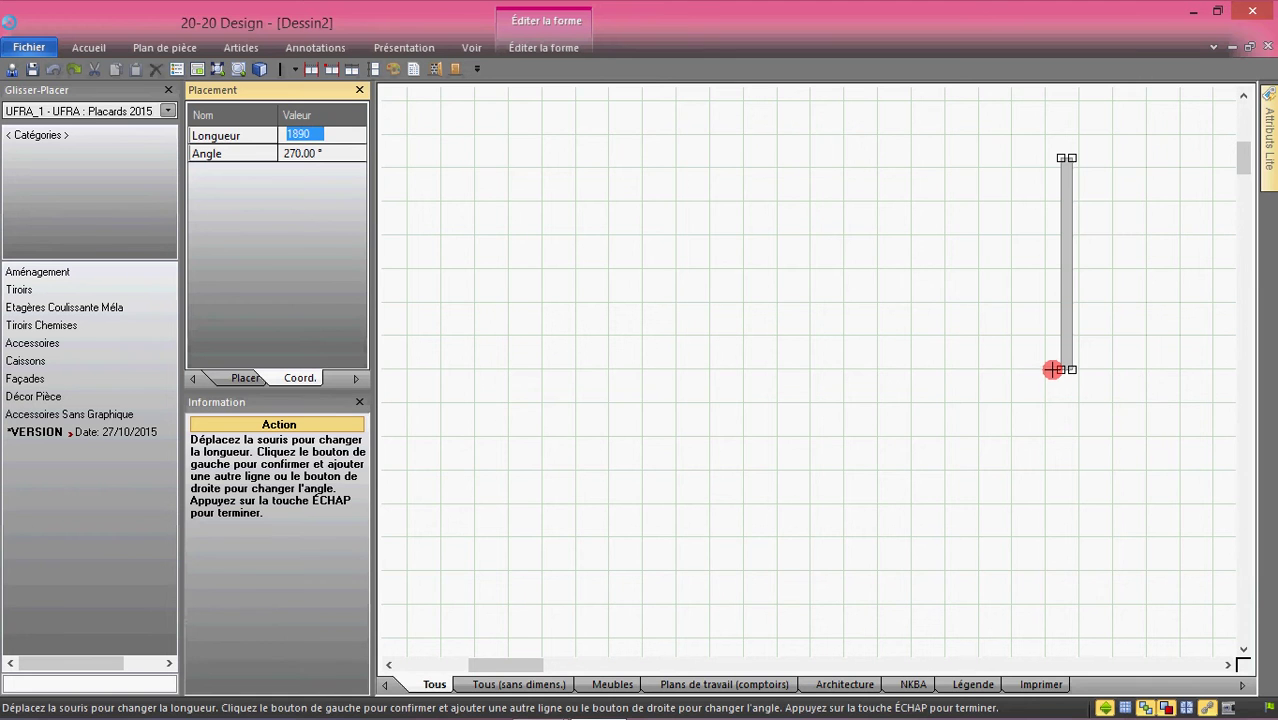
key(Escape)
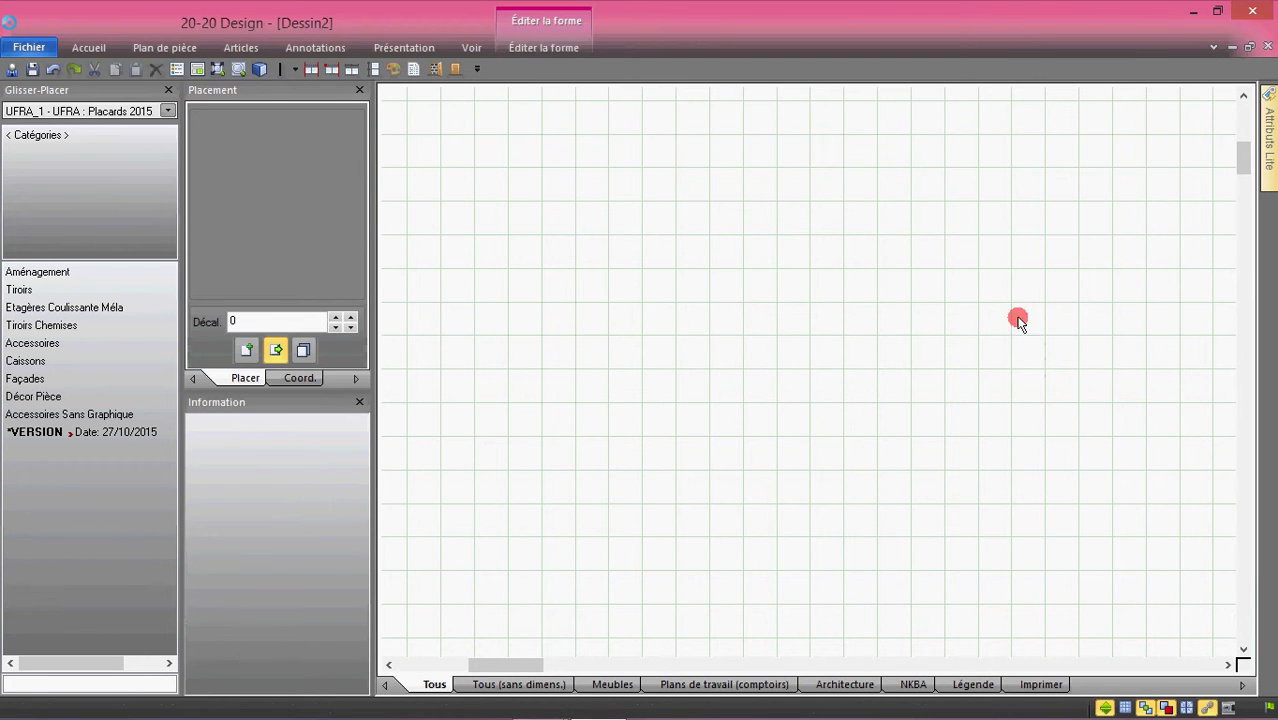
click(279, 71)
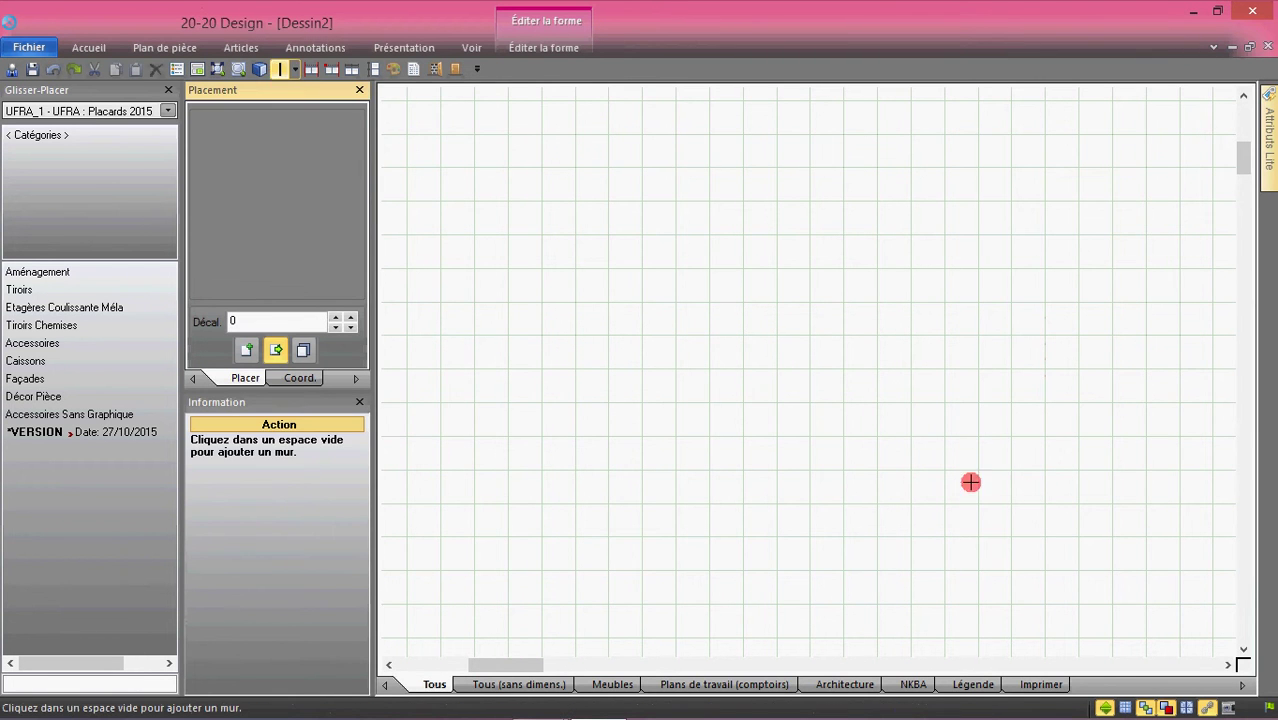
click(1095, 545)
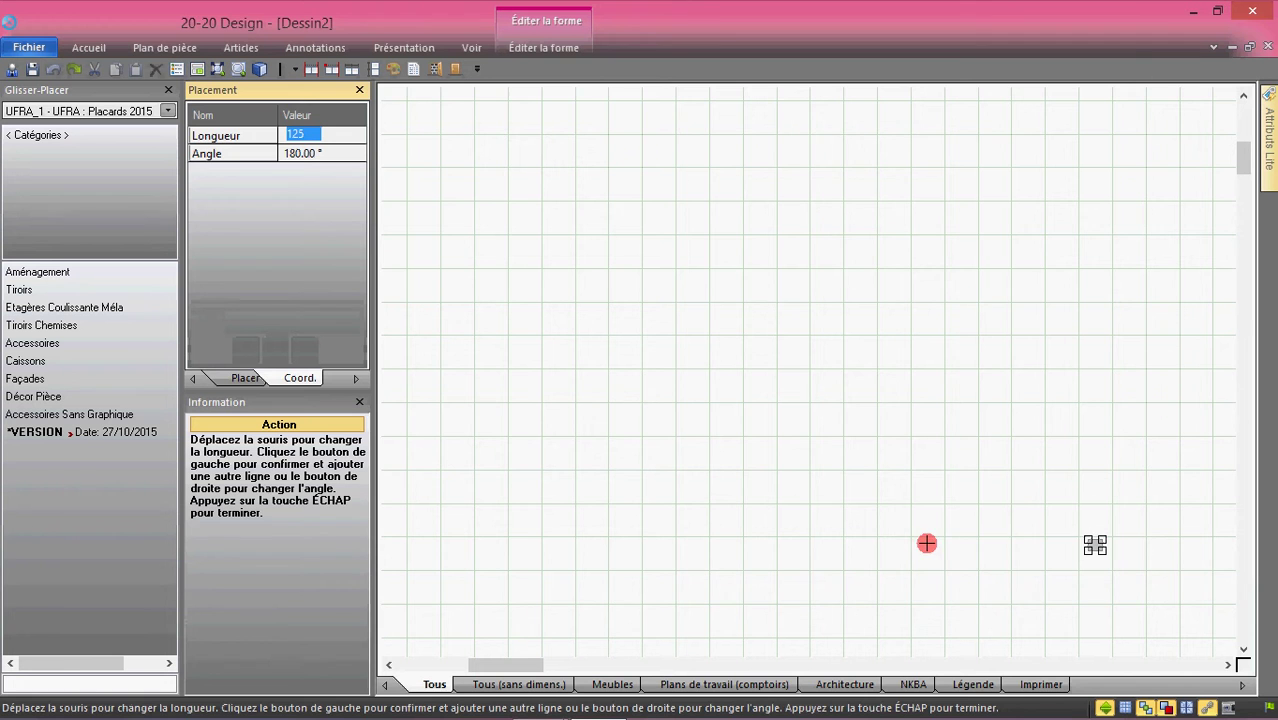
key(Escape)
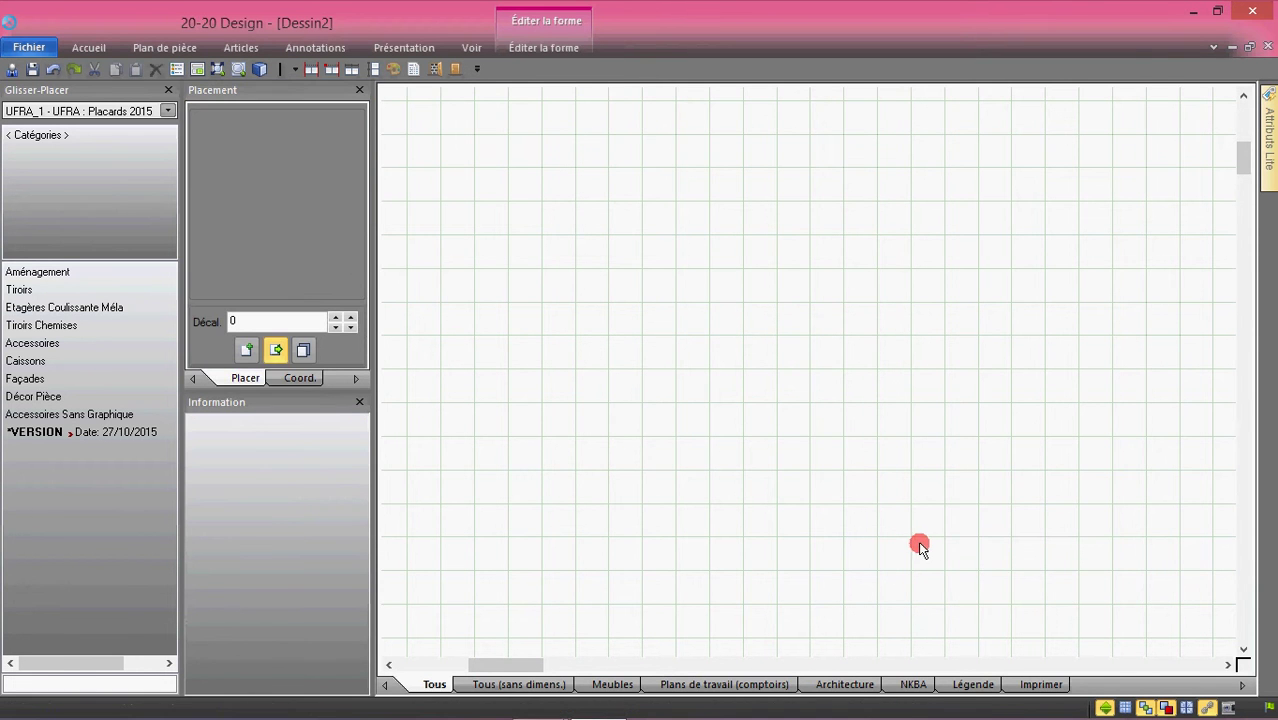
- Draw a one-sided continuous wall horizontally at 0° with a length of 600 in the plan's upper-left area
click(295, 70)
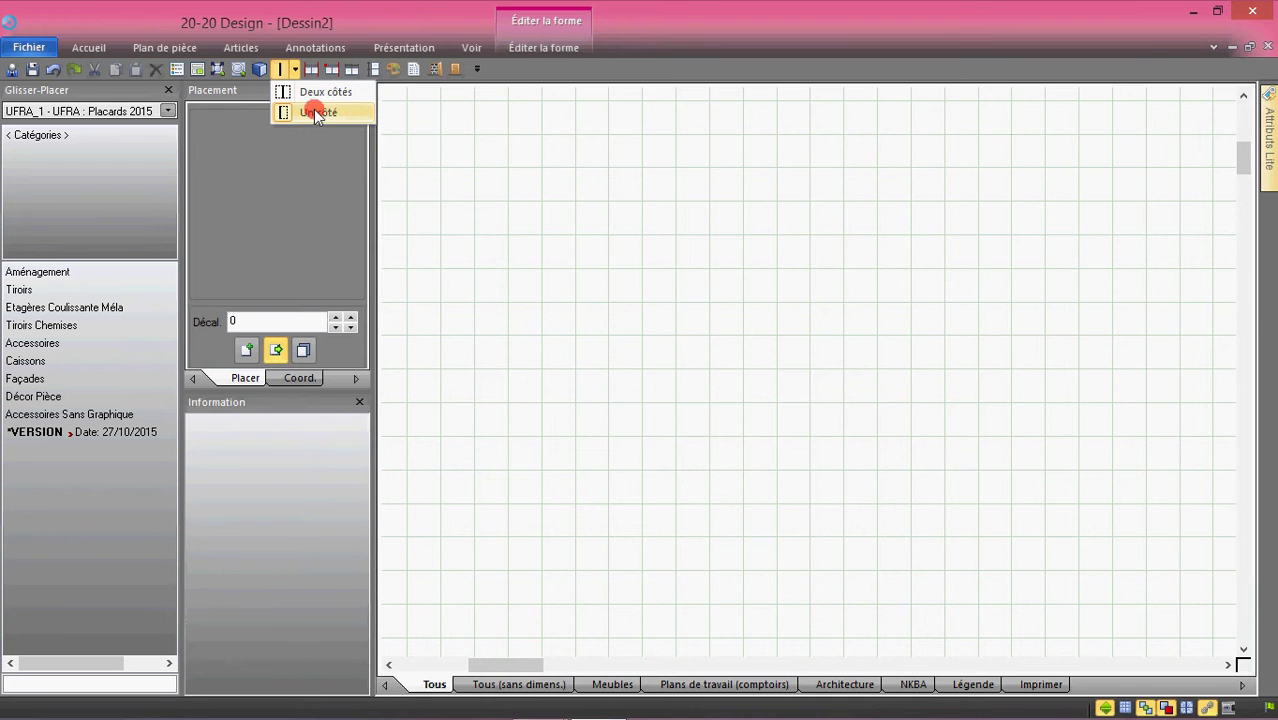
click(306, 113)
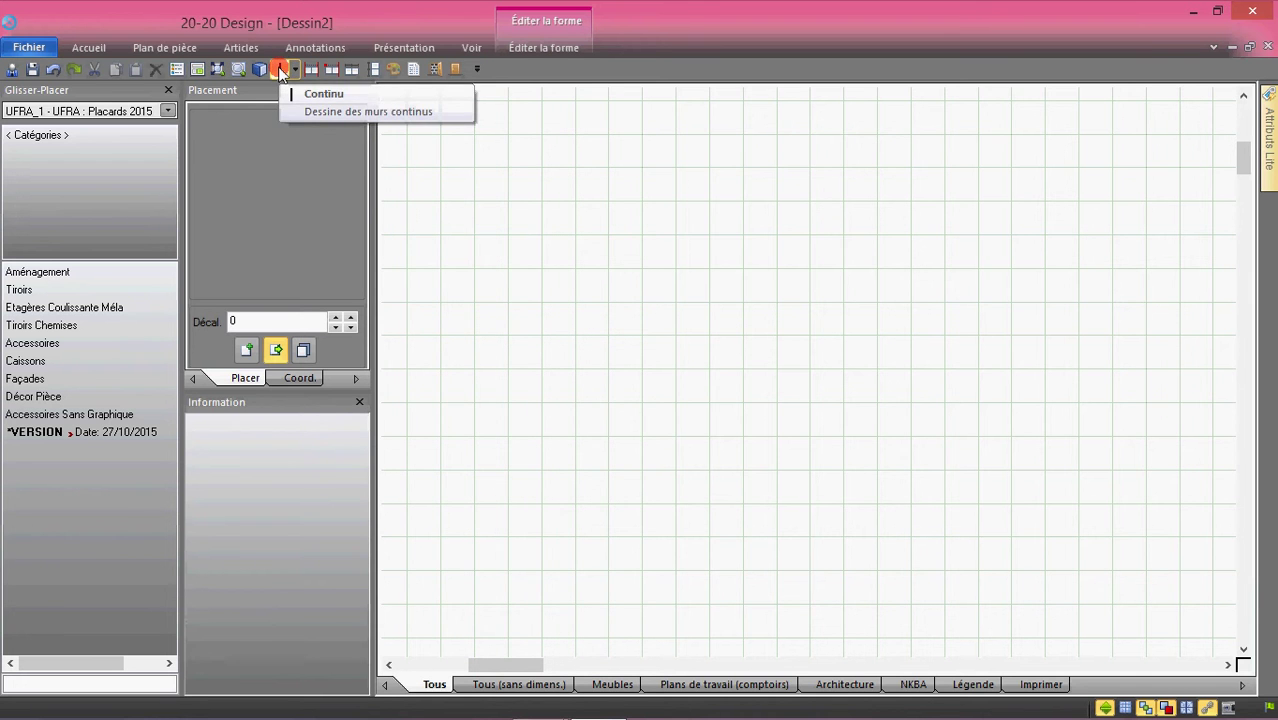
click(281, 70)
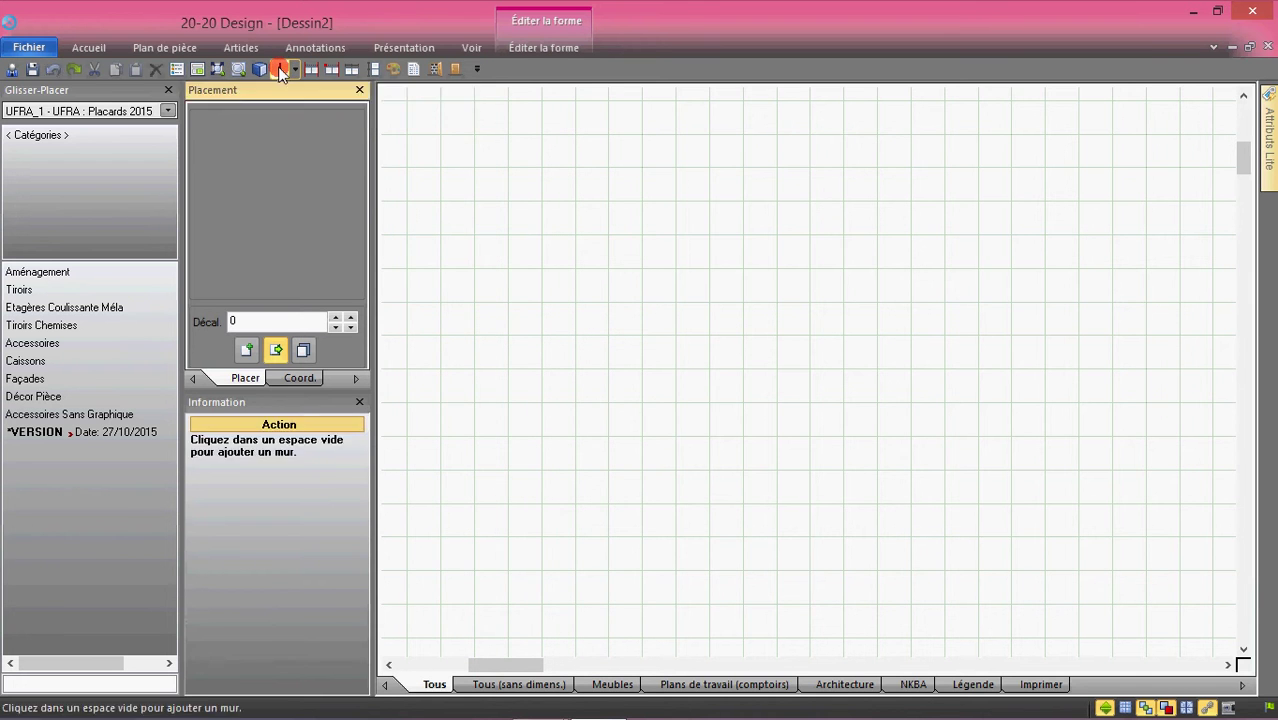
click(476, 247)
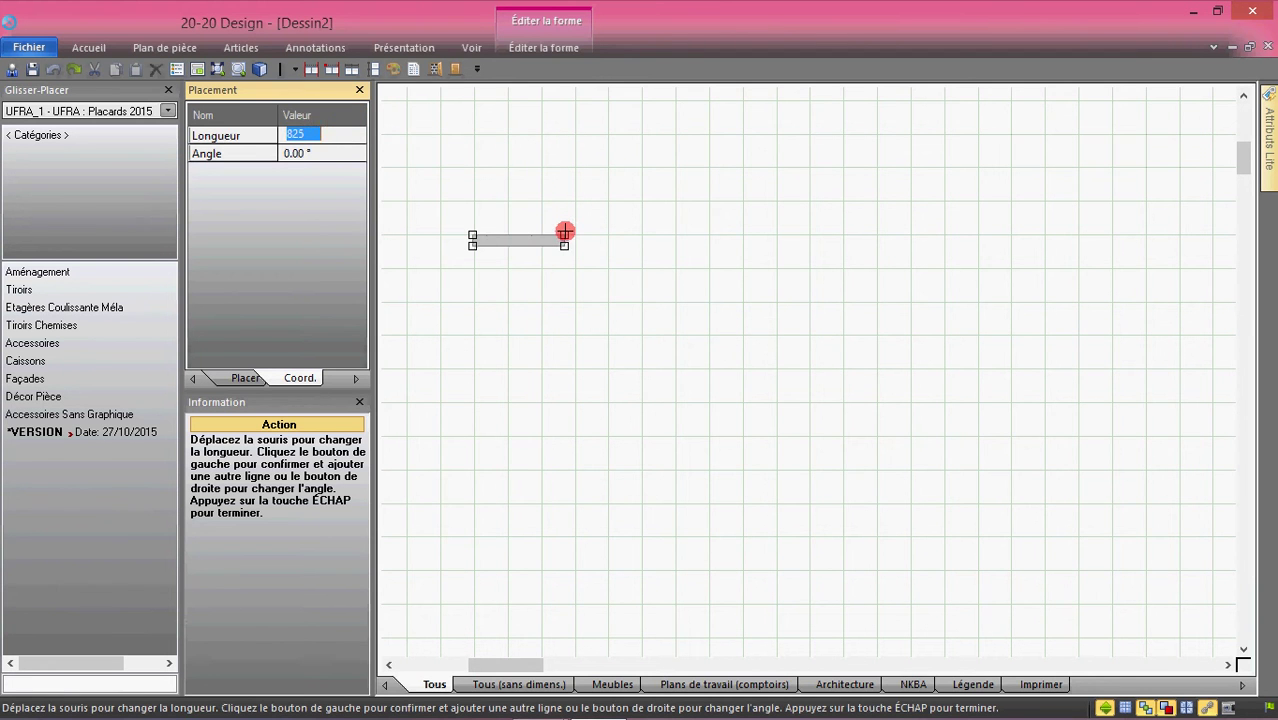
text(6)
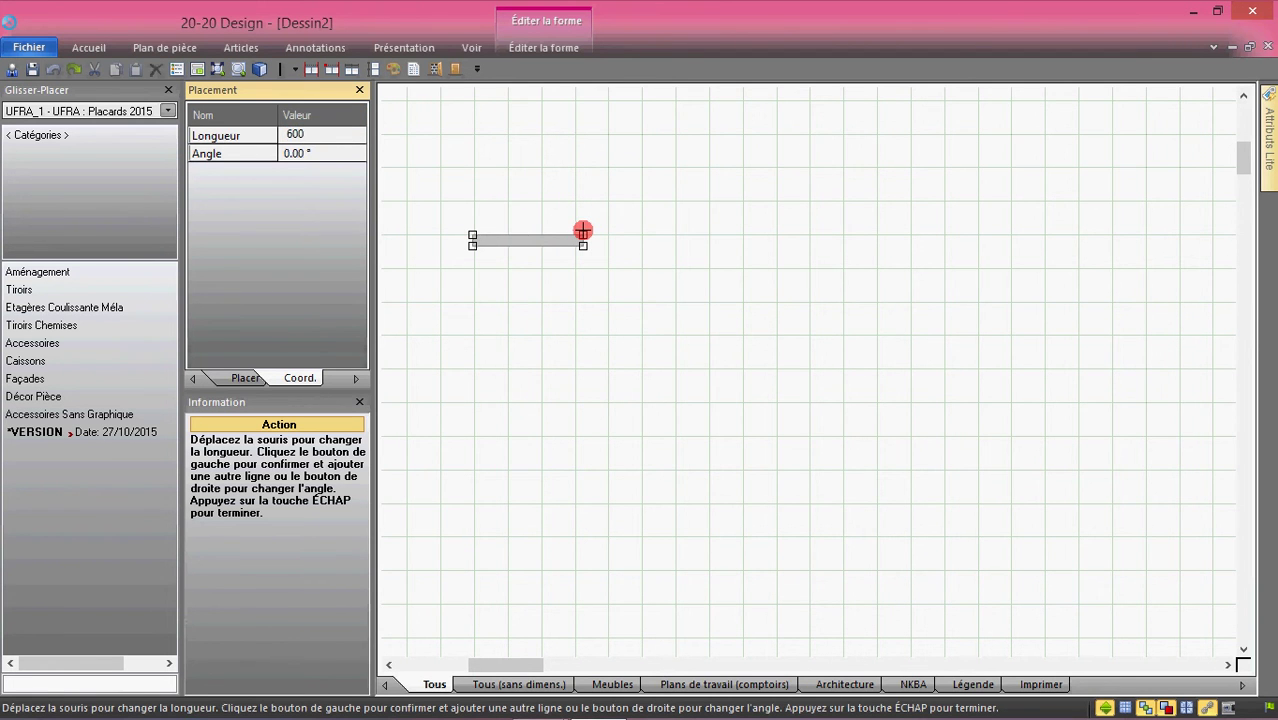
text(00)
key(Return)
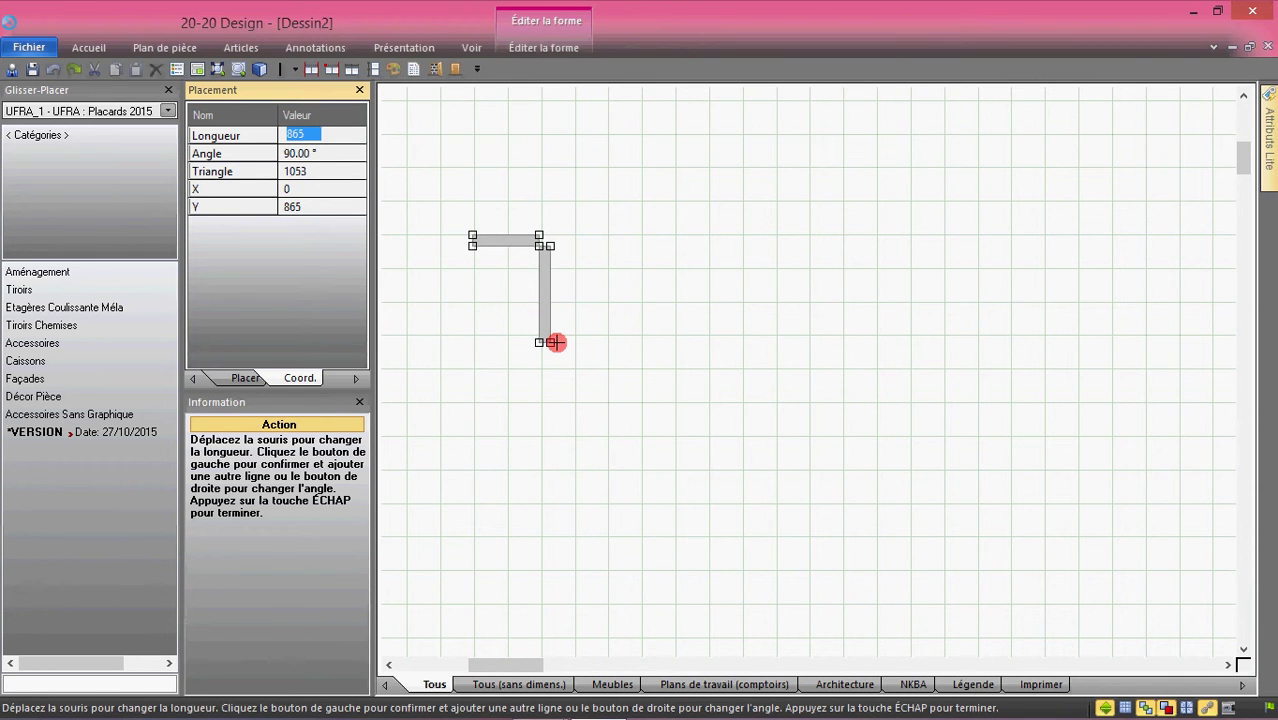
- Continue from the first wall's end with a 600 wall going up at 270°, followed by a 3000 horizontal wall to the right
right_click(555, 342)
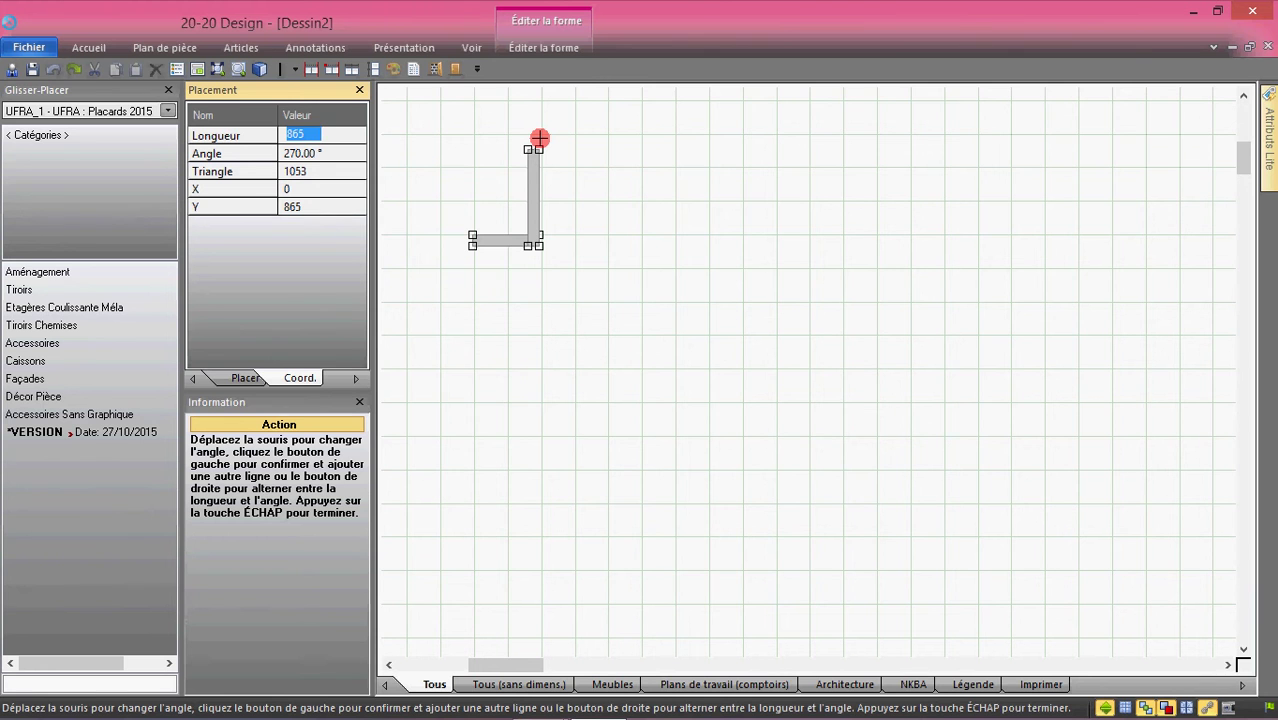
text(600)
key(Return)
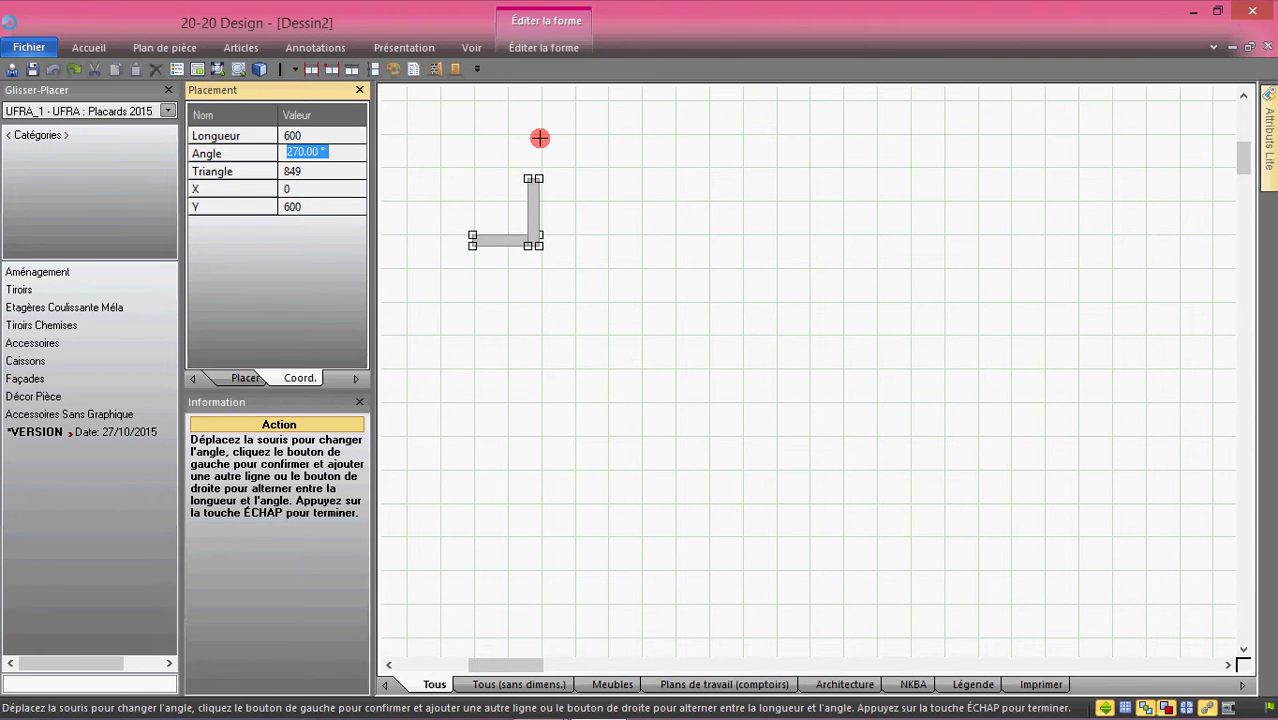
key(Return)
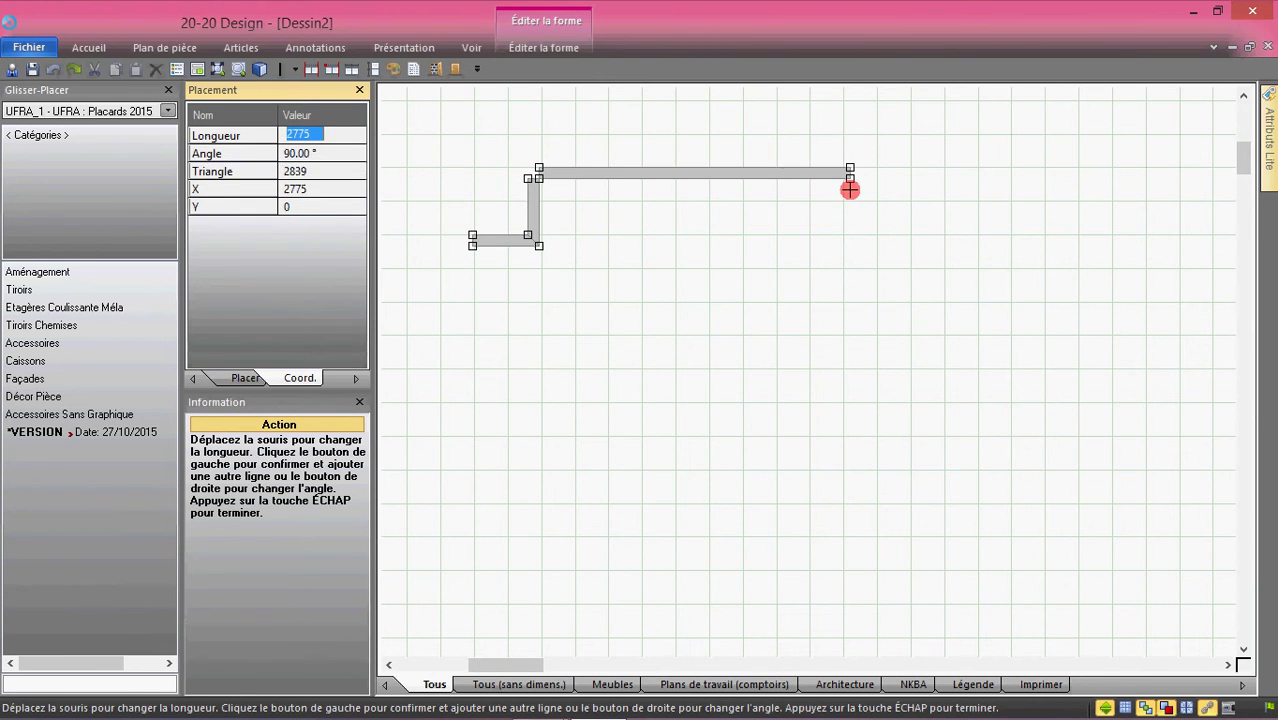
text(3000)
key(Return)
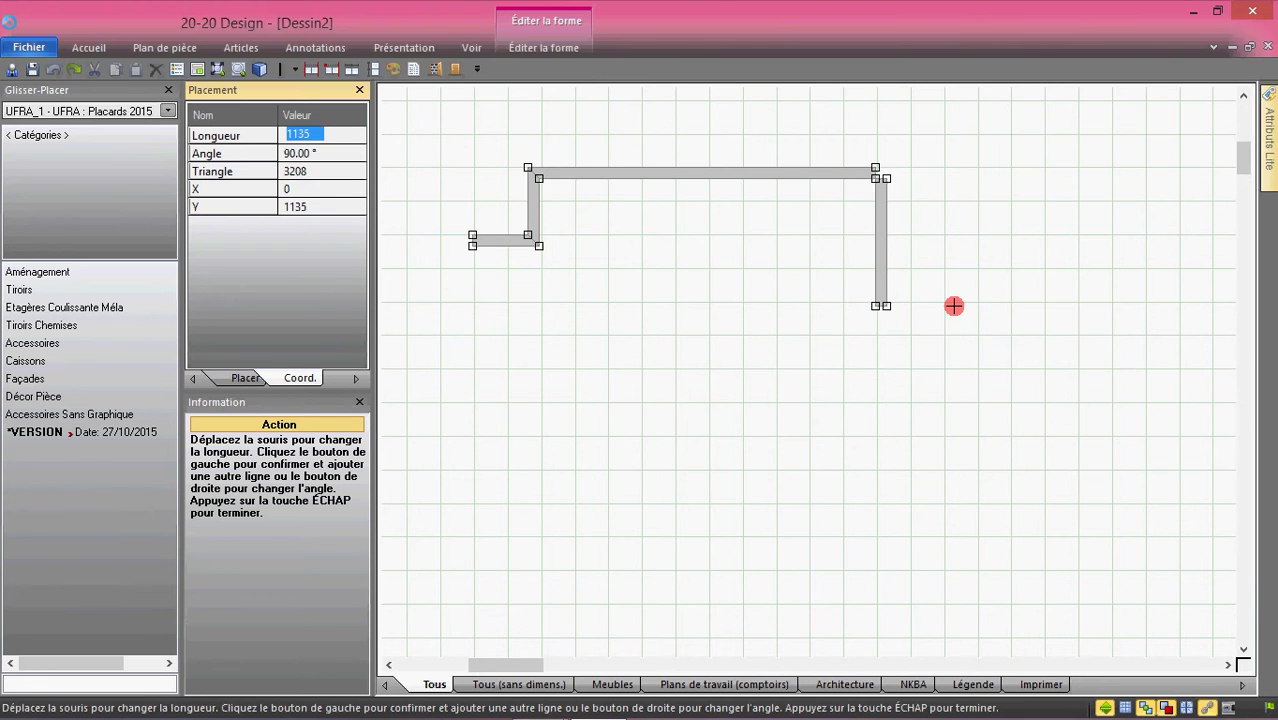
- Try the next wall from the 3000 wall's end with a length of 1500 and an angle of 135°
text(1500)
key(Tab)
text(1)
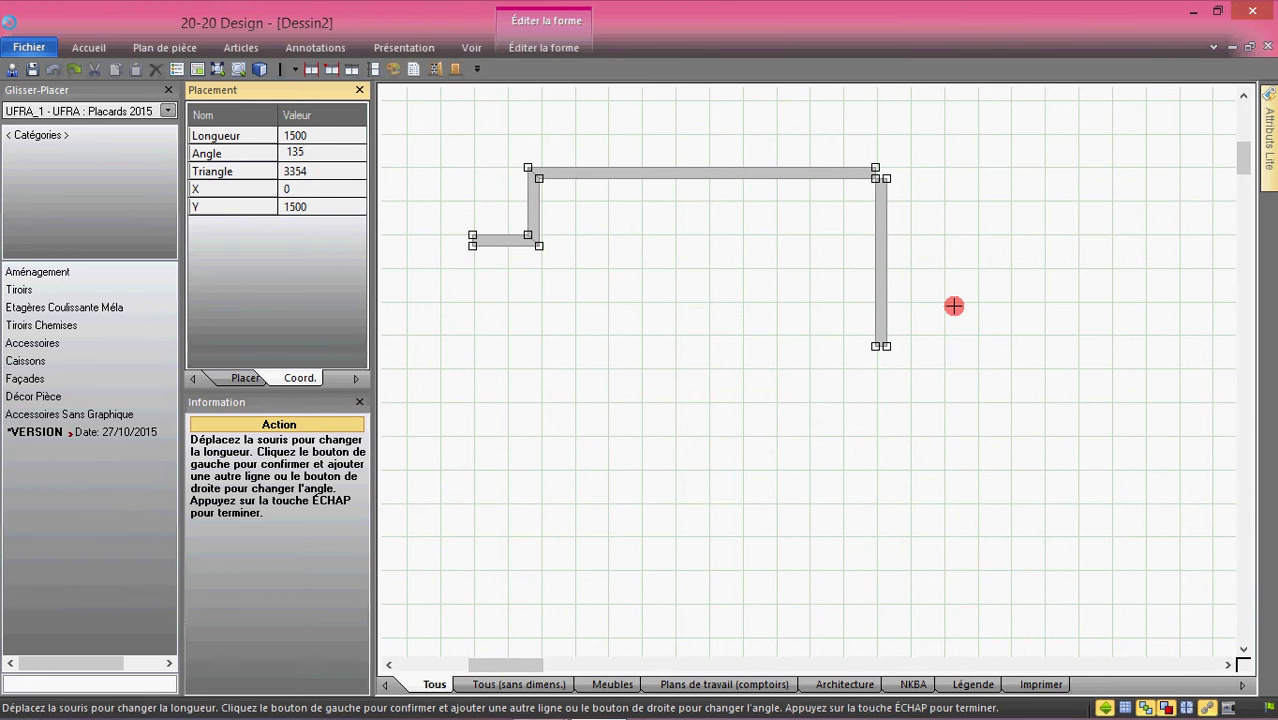
text(35)
key(Tab)
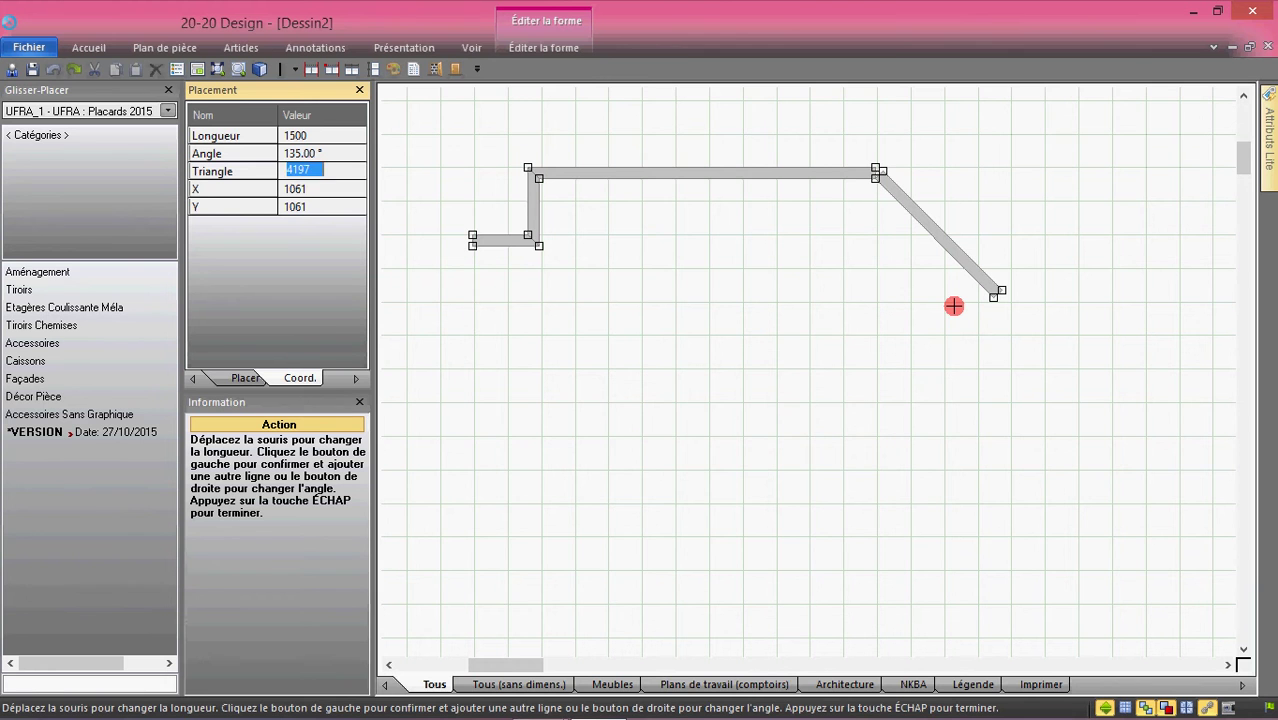
- Add a 600 wall going down at 90° from the 3000 wall's right end
key(Tab)
key(Tab)
key(Tab)
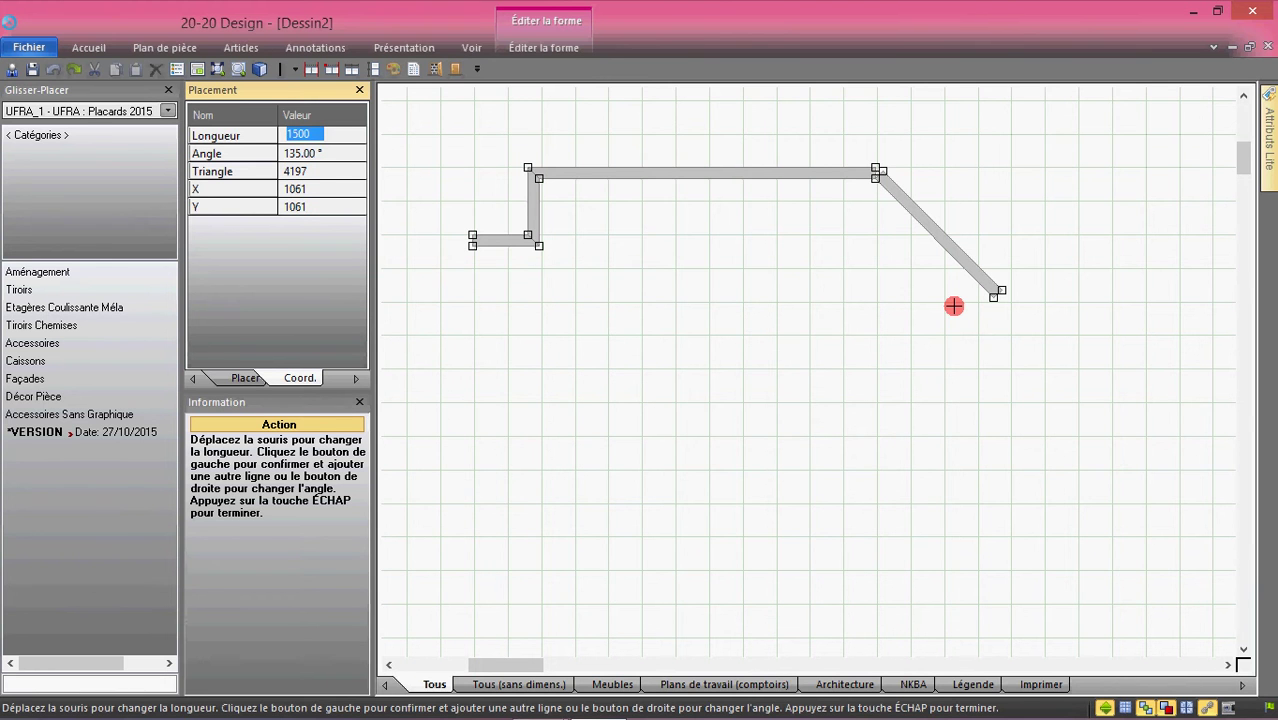
text(6)
key(Tab)
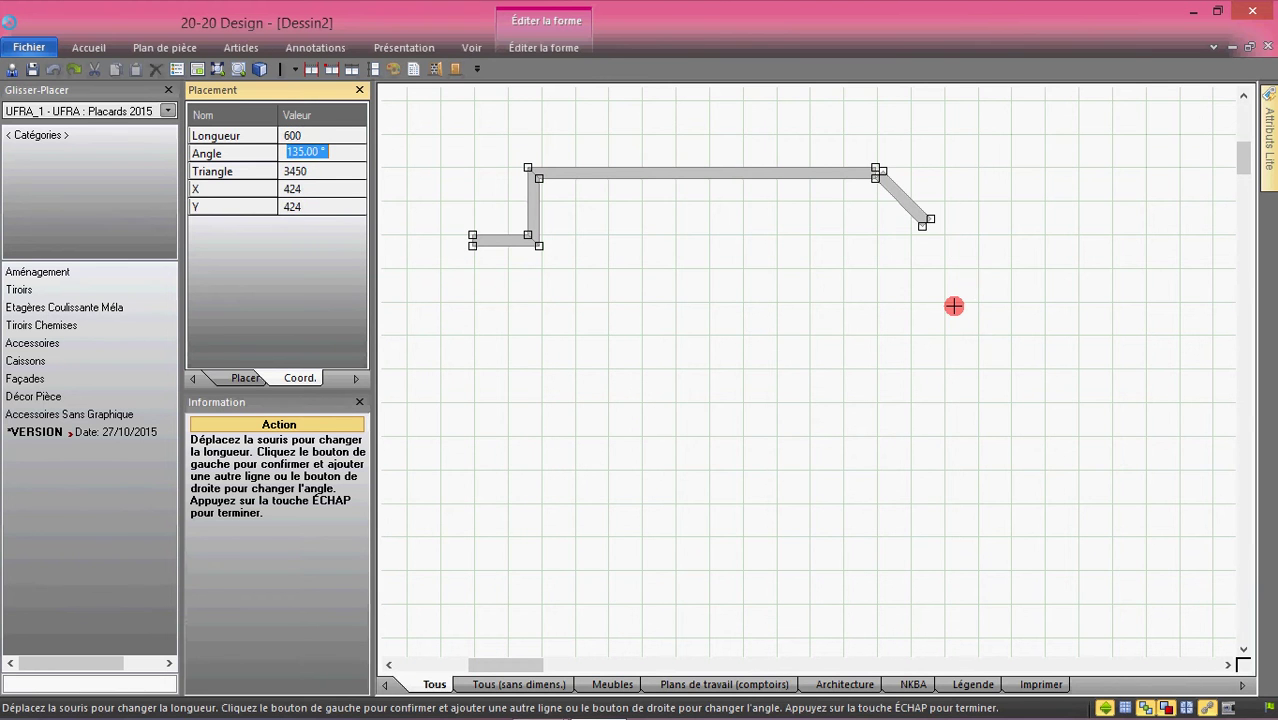
text(90)
key(Return)
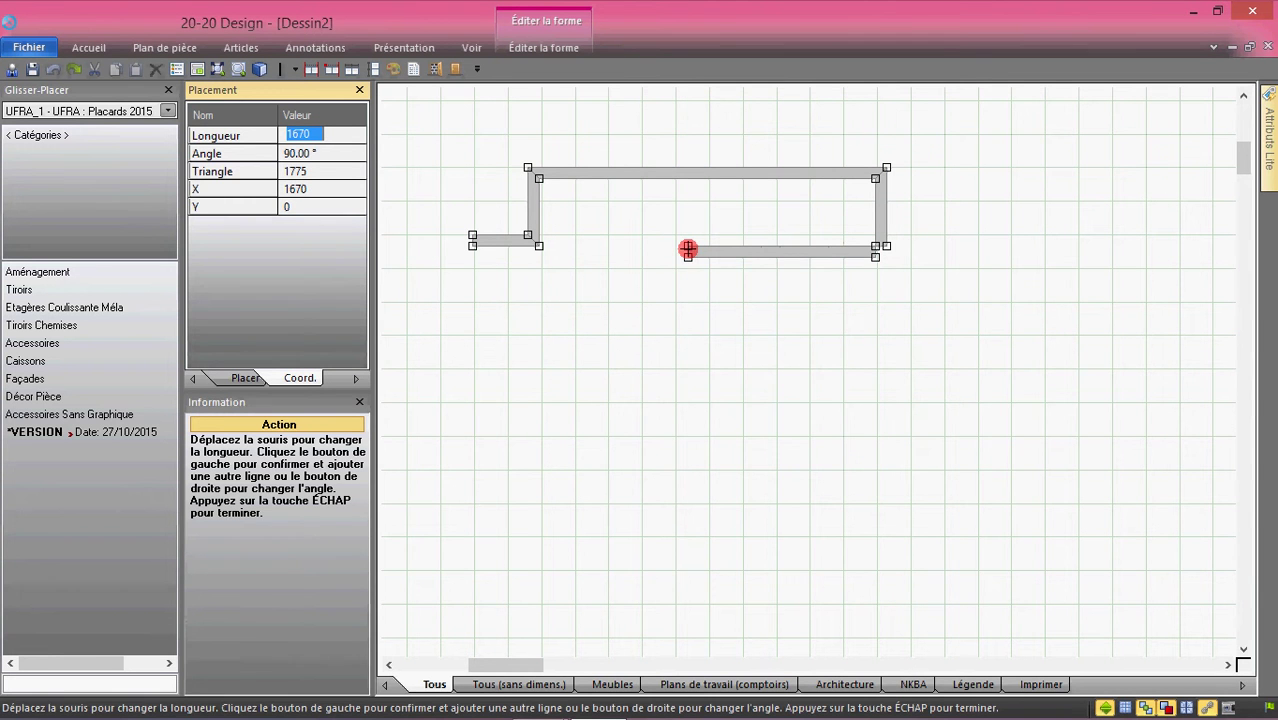
- Continue with a 1500 horizontal wall to the right at 270° and a downward wall about 1460 long, ending the wall run
right_click(688, 249)
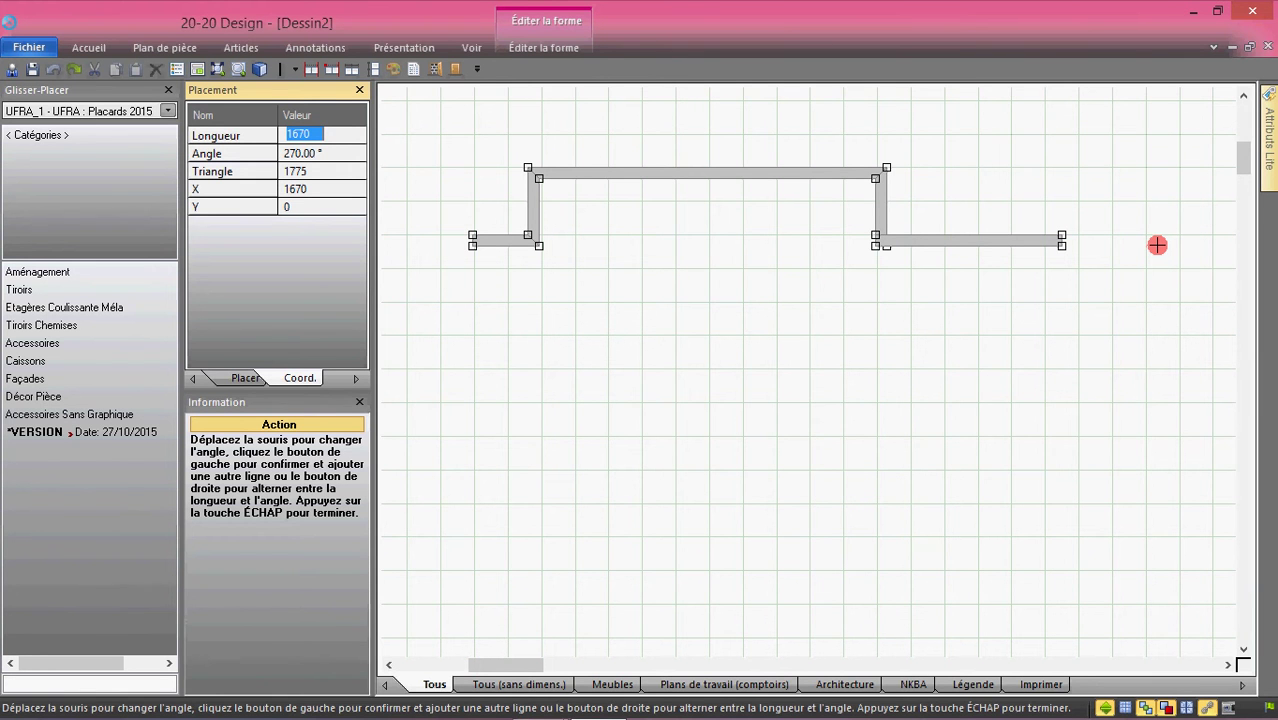
text(1500)
key(Return)
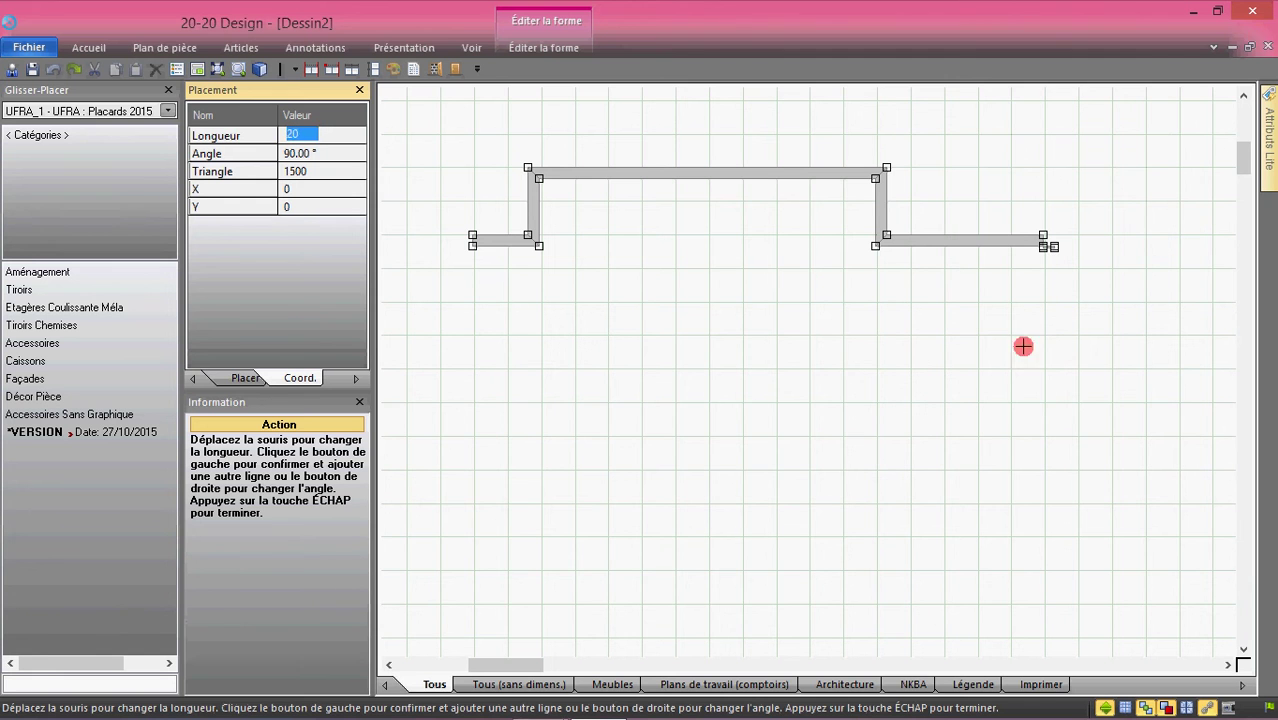
click(1046, 409)
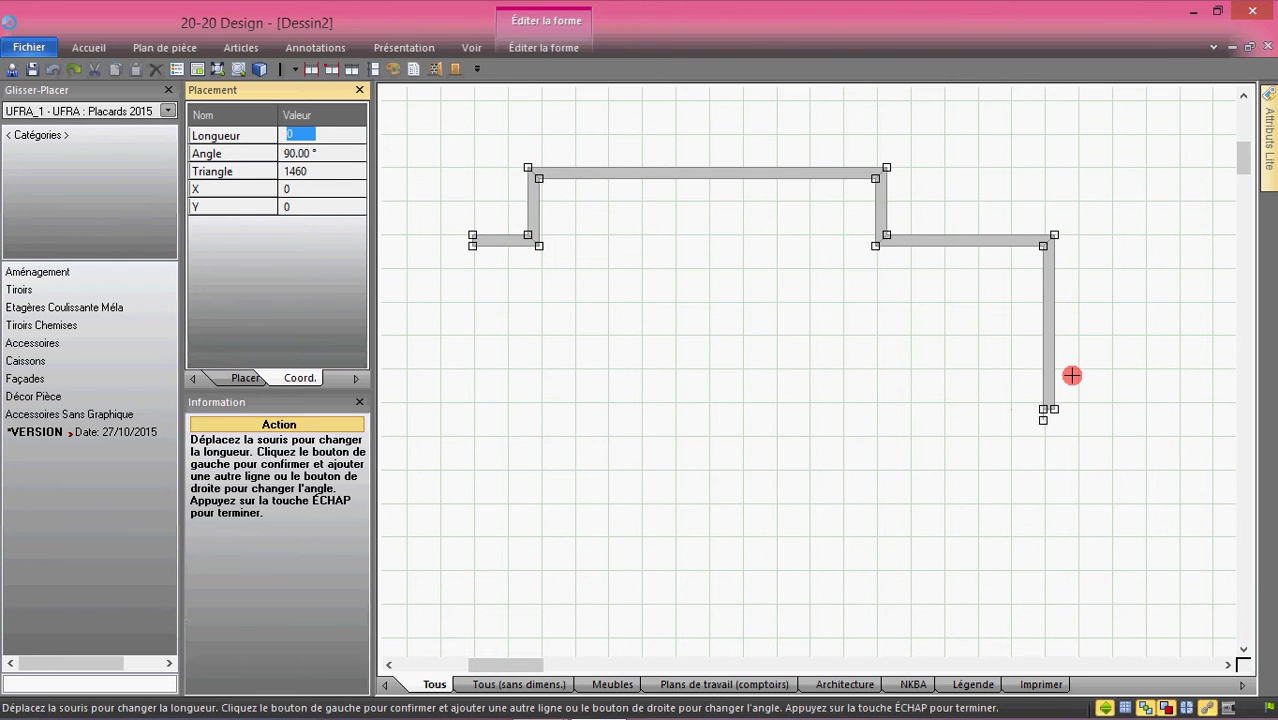
key(Escape)
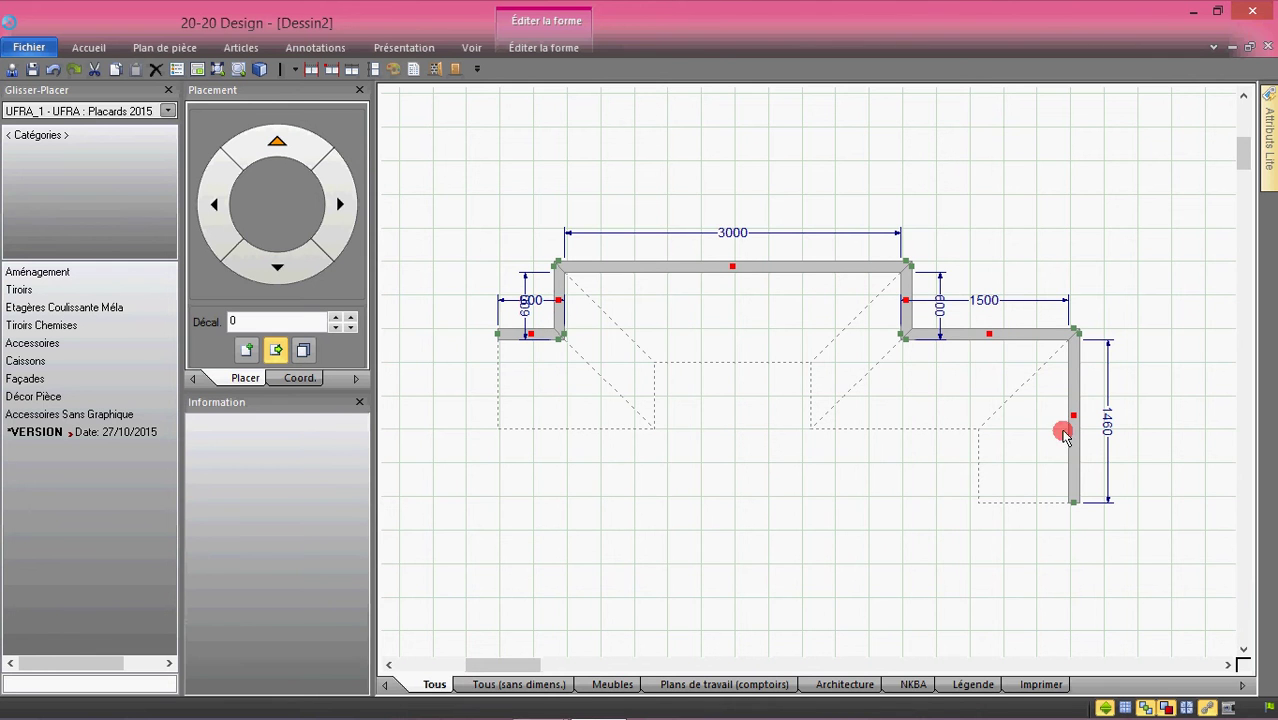
- Open the 3000 wall's properties and examine the dimension settings of walls Mur 1 to Mur 6 one by one
right_click(712, 268)
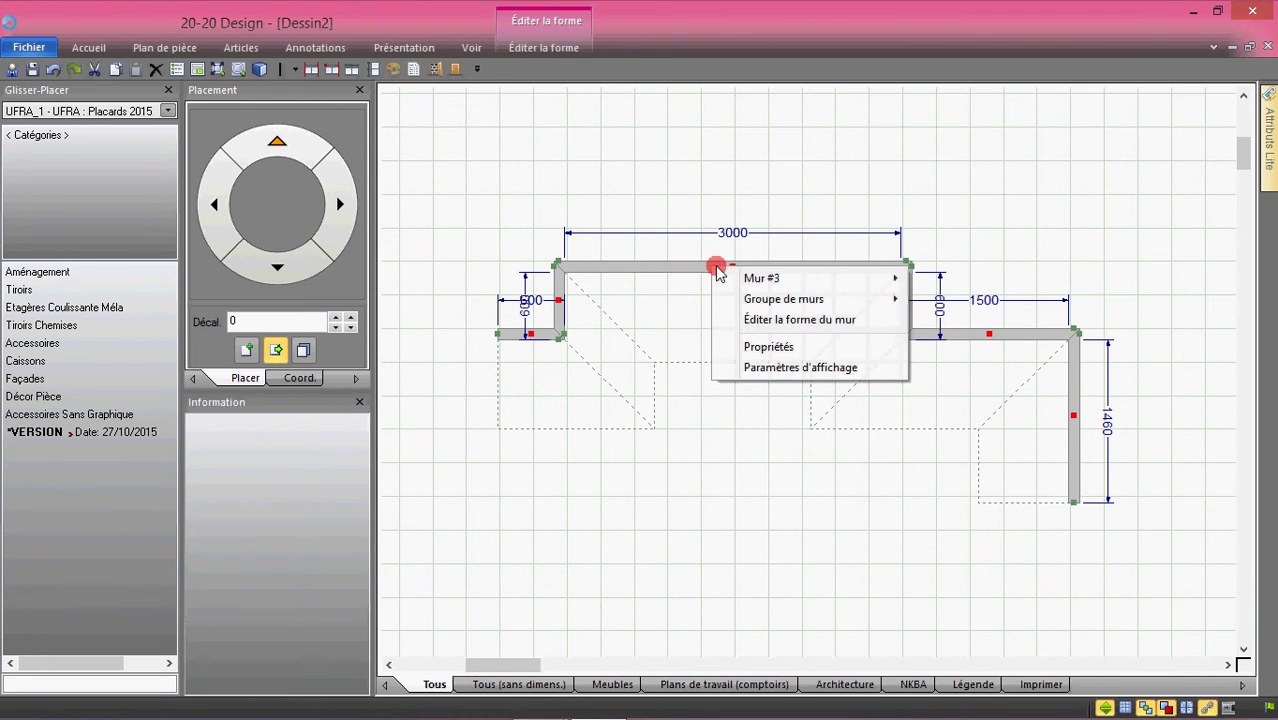
mouse_move(750, 280)
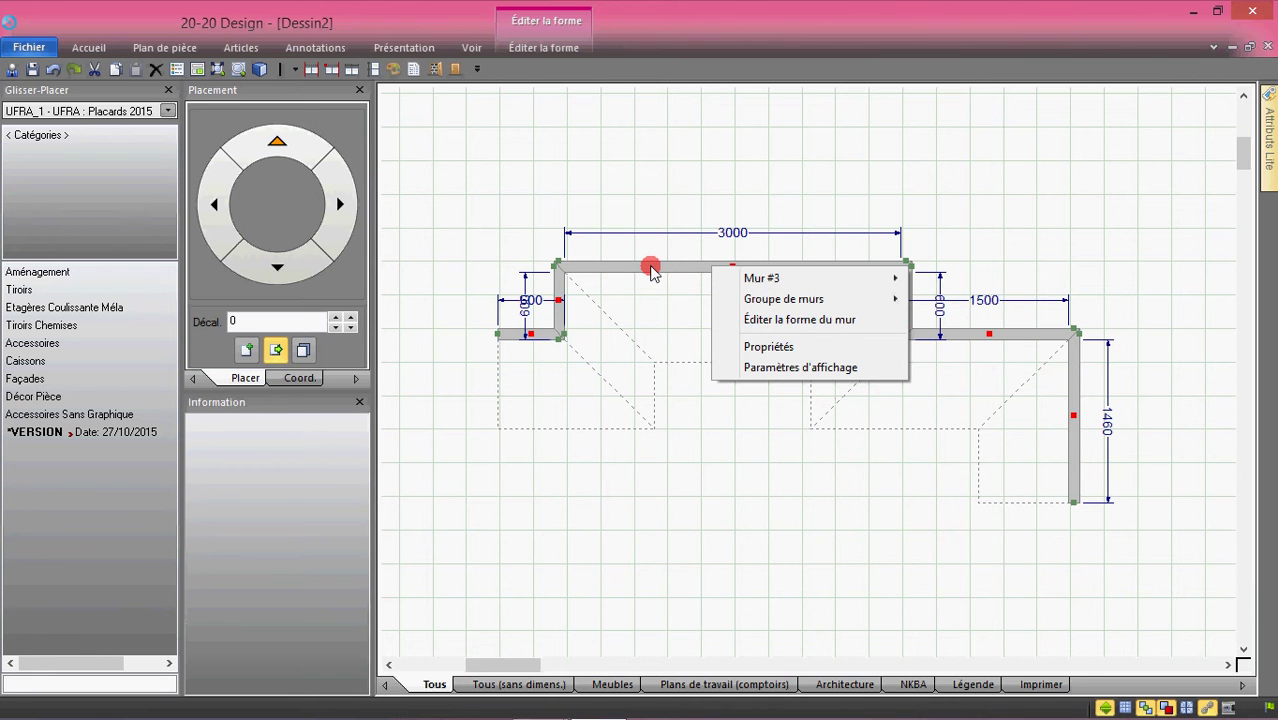
click(768, 348)
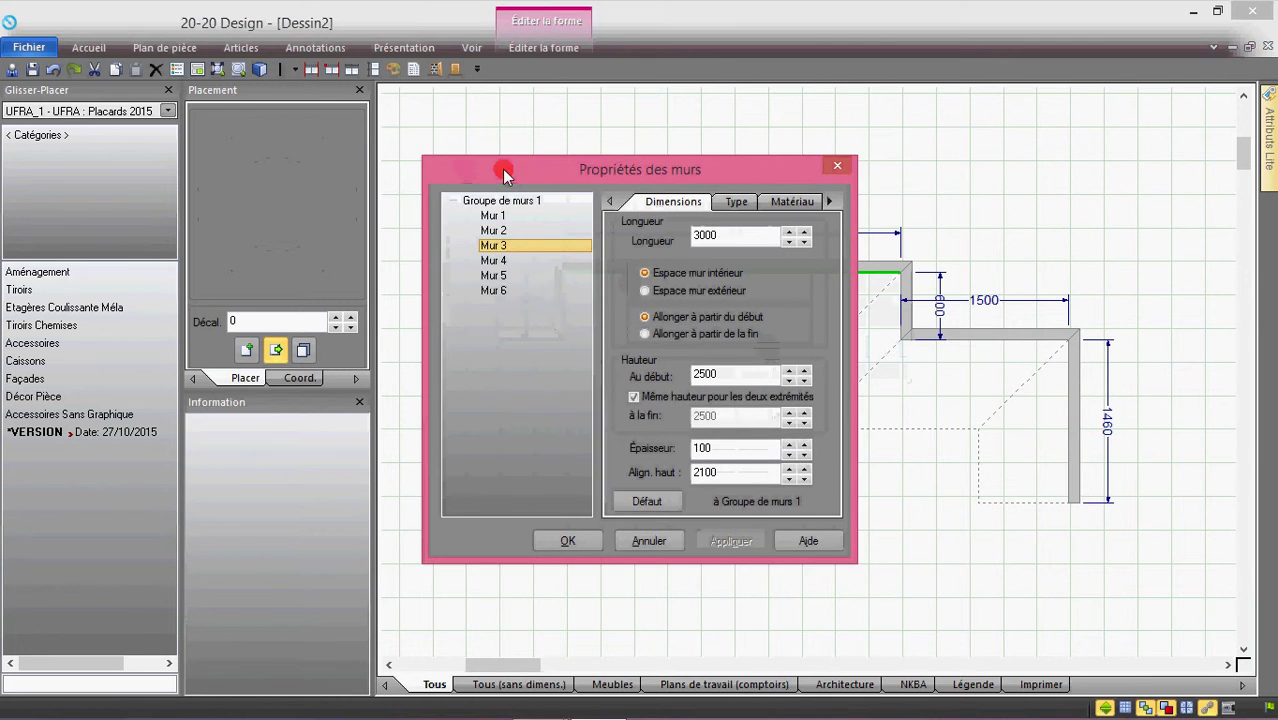
drag(571, 169, 170, 138)
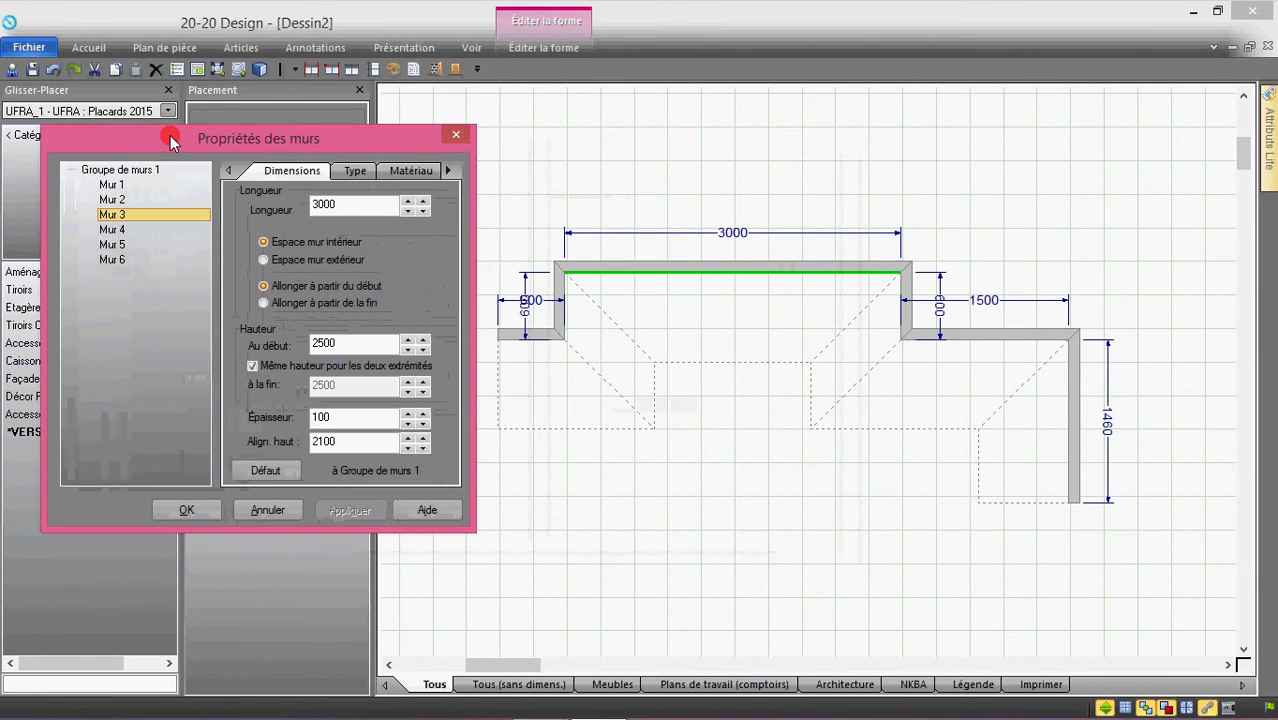
click(118, 185)
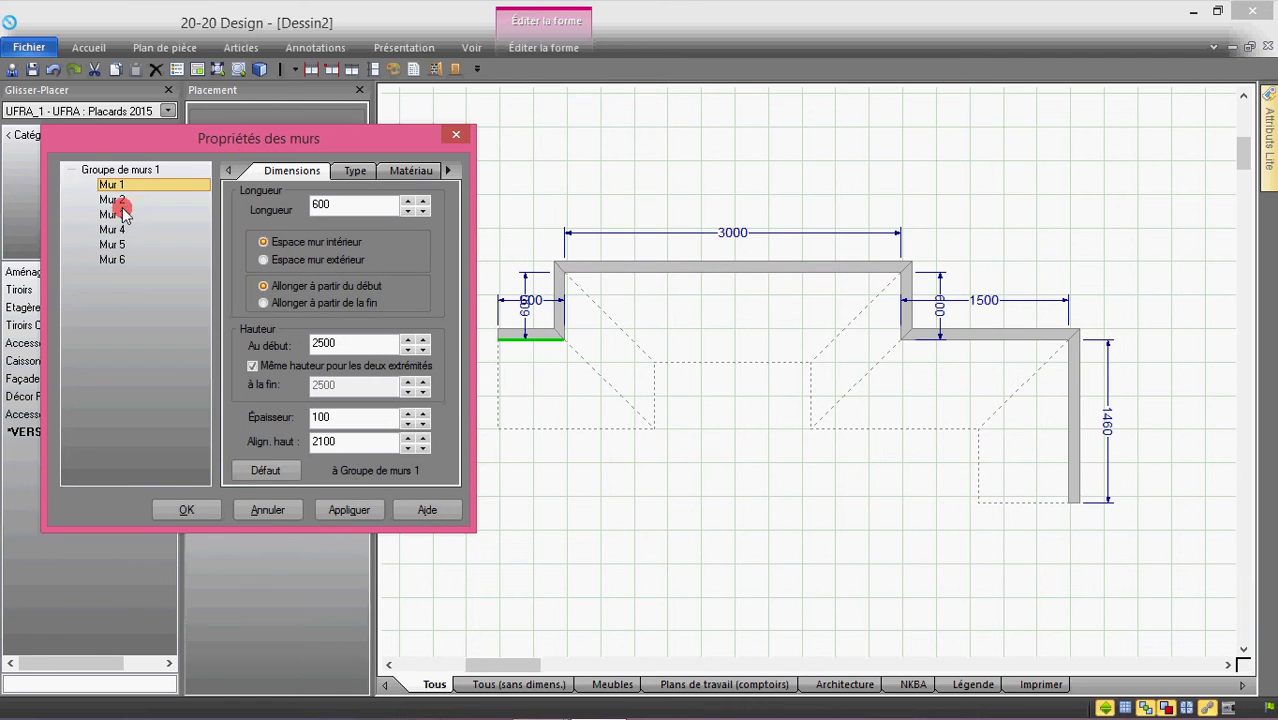
click(116, 200)
click(118, 214)
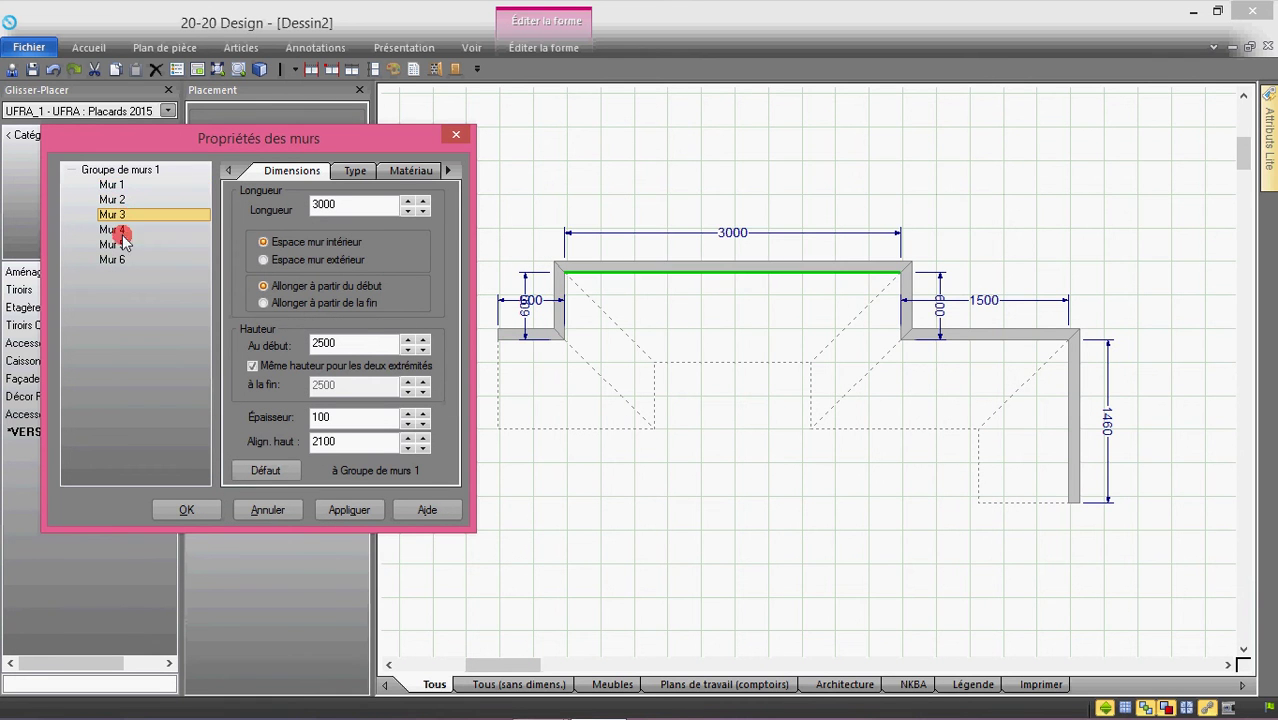
click(118, 230)
click(116, 245)
click(112, 261)
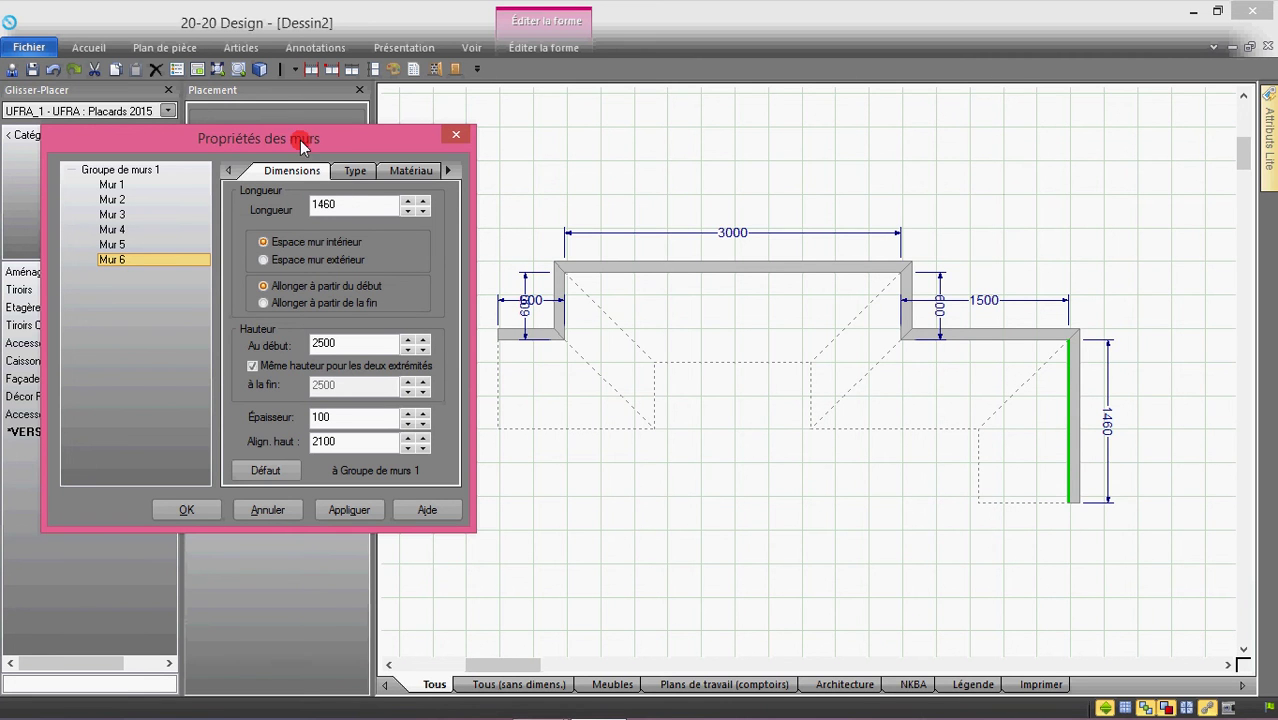
drag(300, 140, 350, 115)
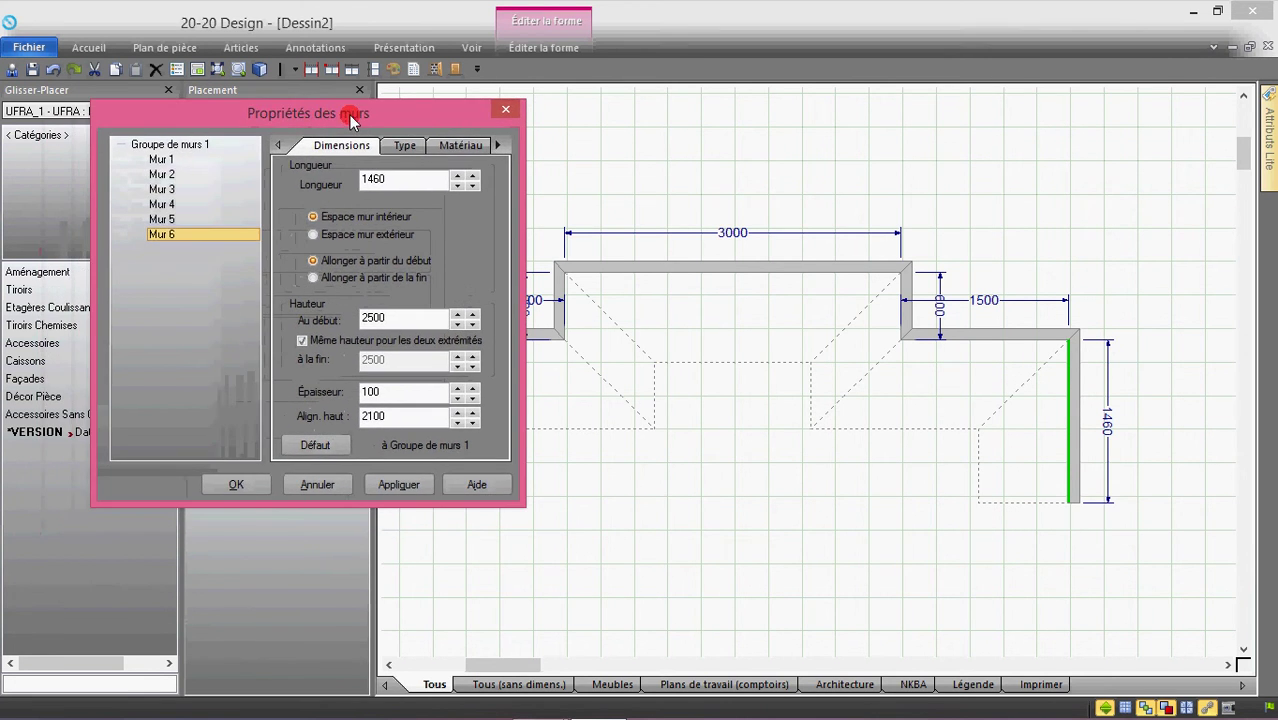
click(693, 264)
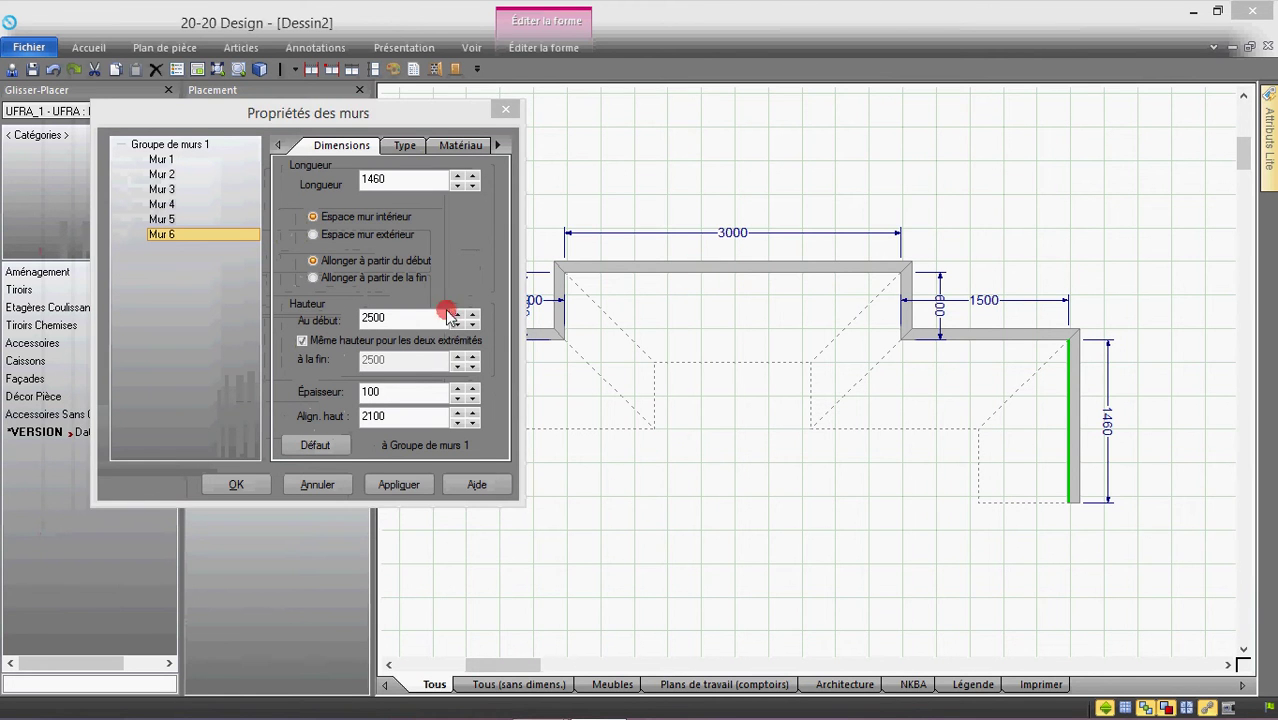
- Allow different heights at the two ends of Mur 3, set its end height to 1000 and apply the change
click(162, 189)
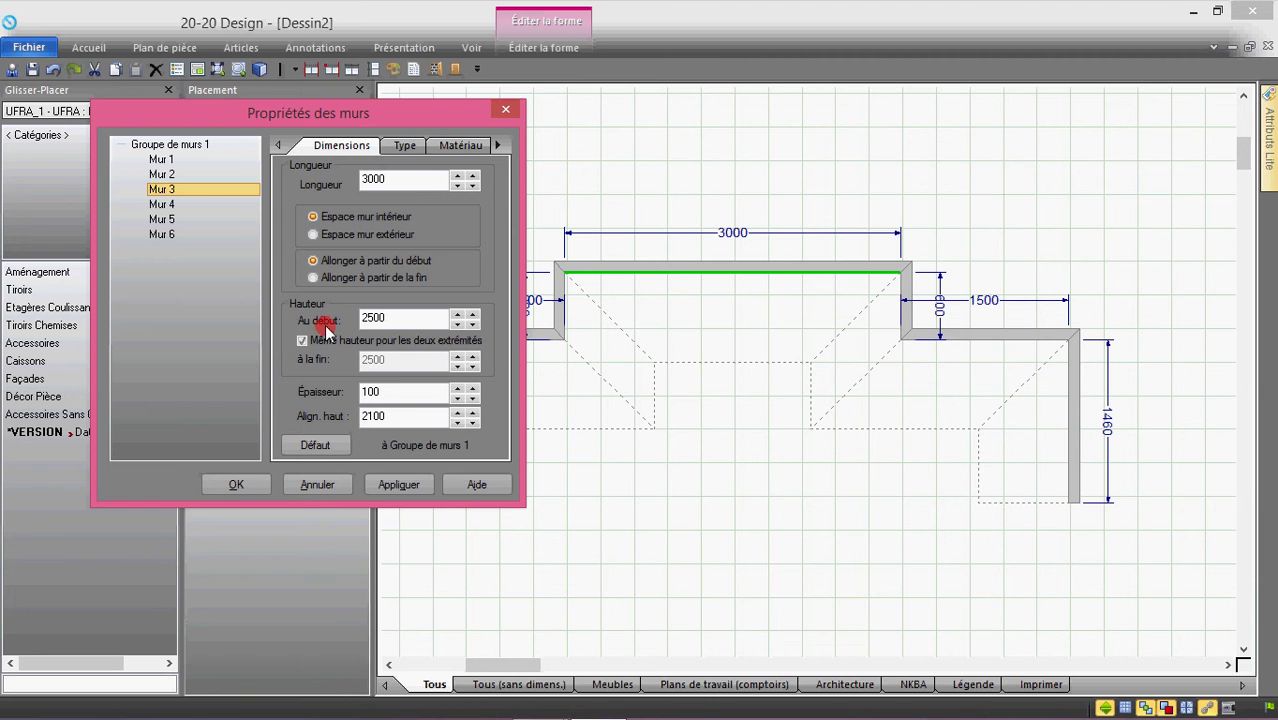
click(303, 341)
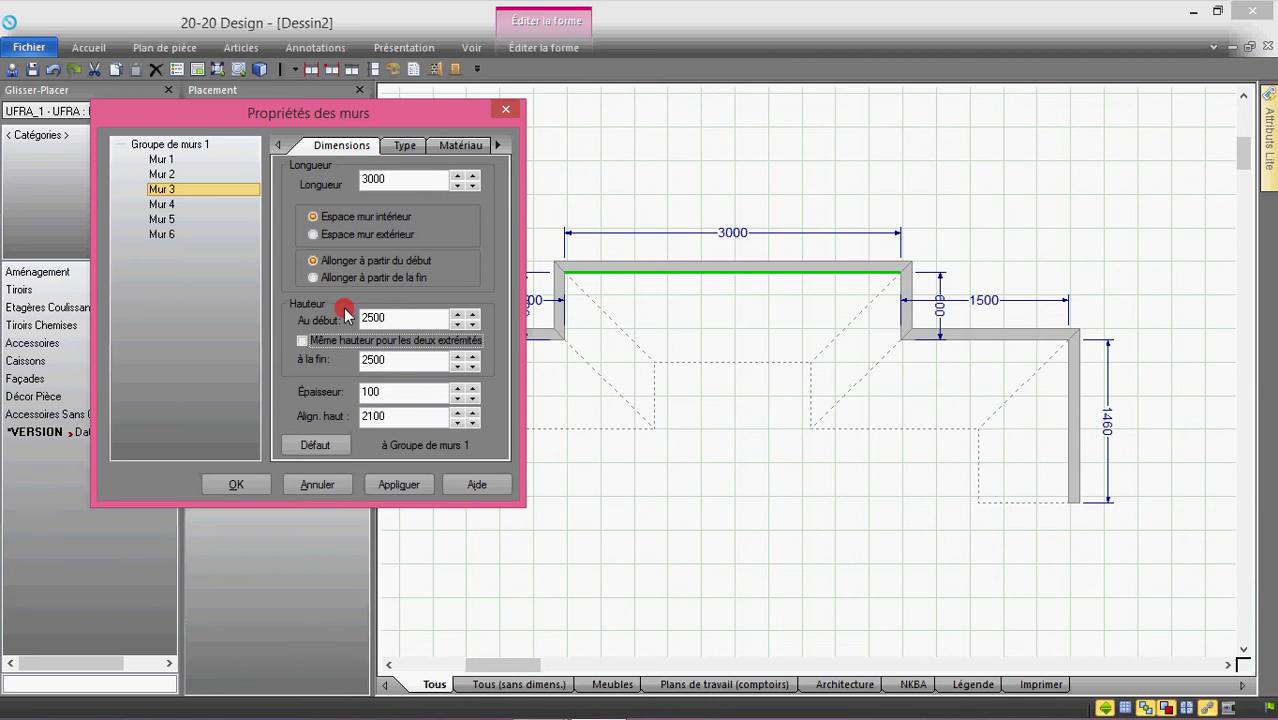
drag(388, 360, 360, 360)
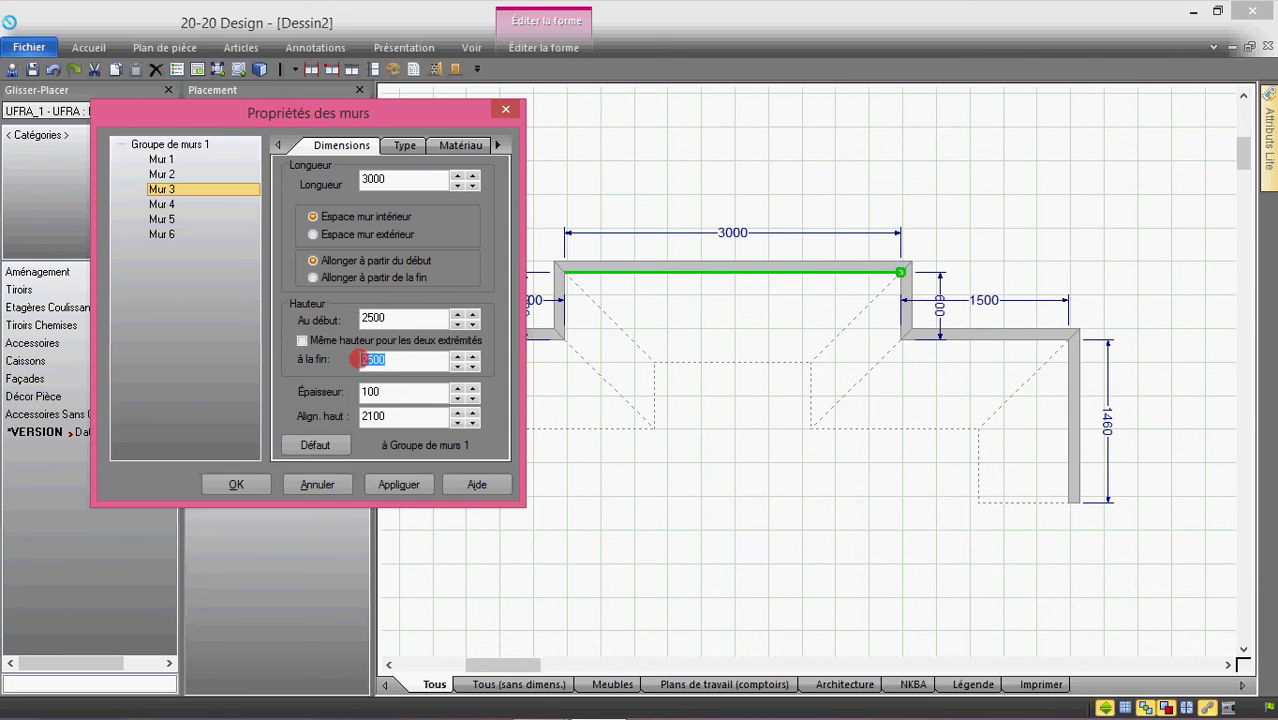
text(1000)
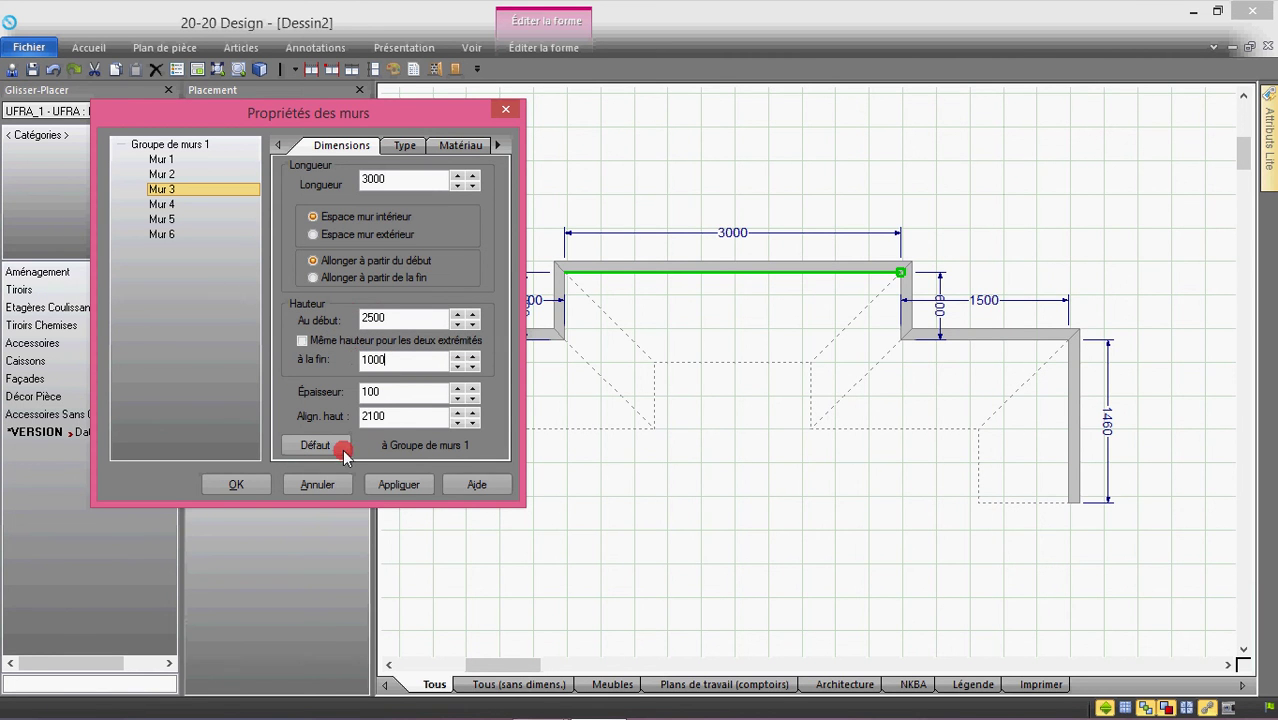
click(383, 486)
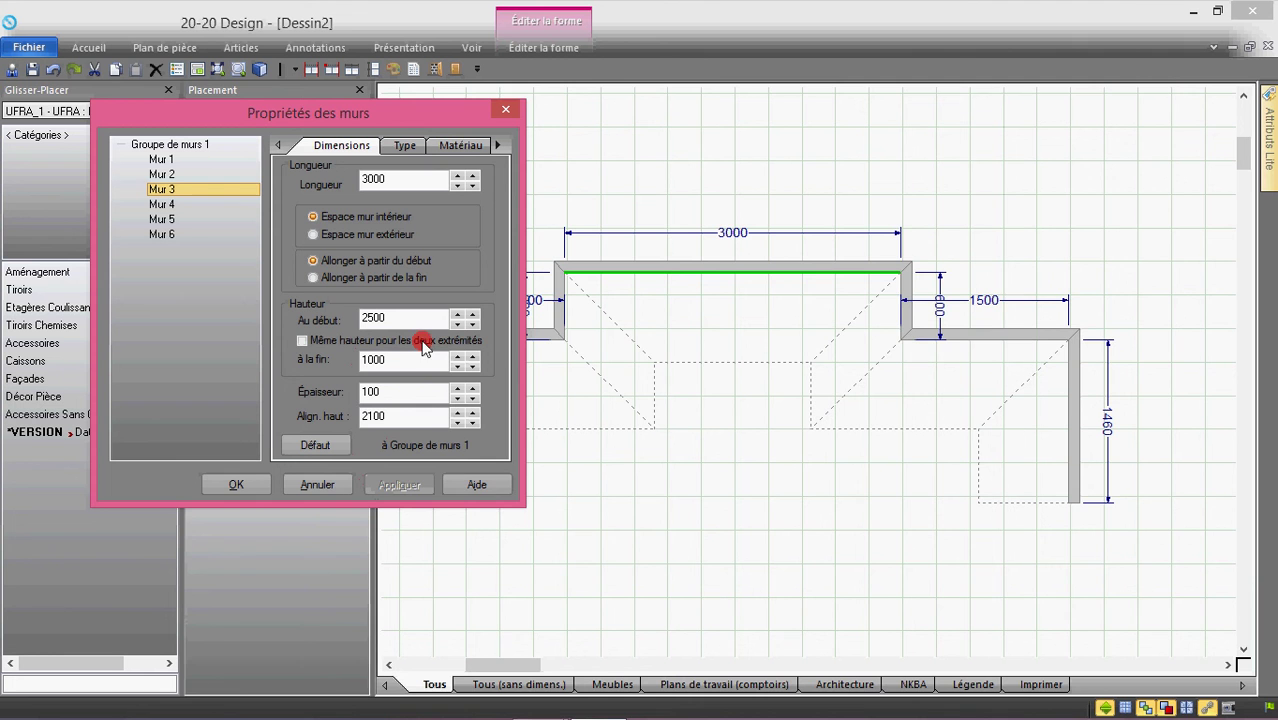
- Set the height of Mur 4, Mur 5 and Mur 6 together to 1000, keeping both ends the same
click(163, 205)
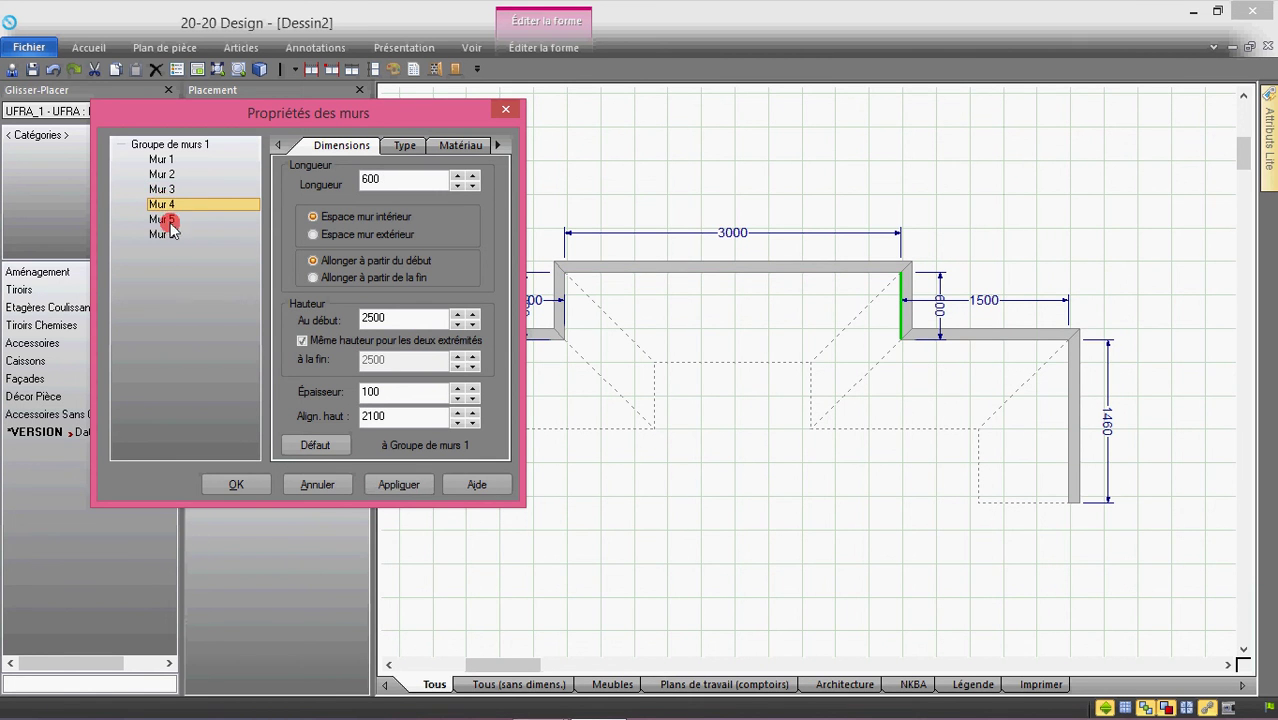
ctrl+click(168, 222)
ctrl+click(168, 235)
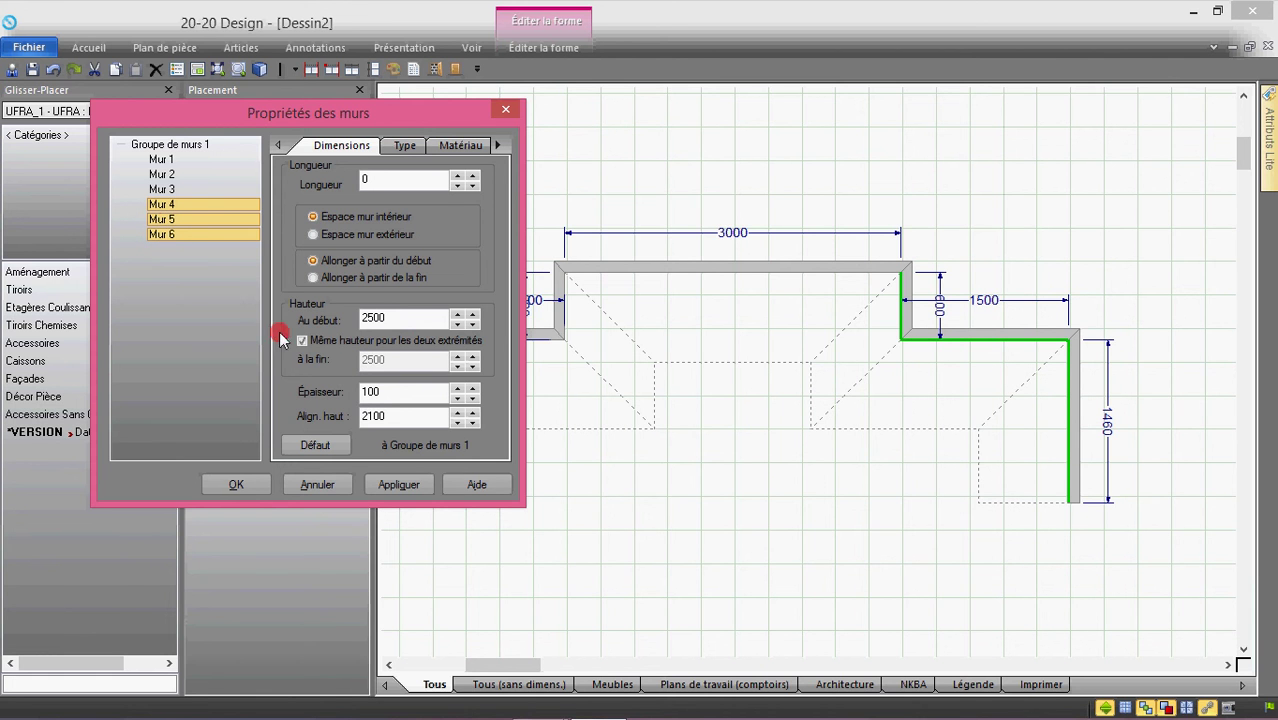
double_click(350, 318)
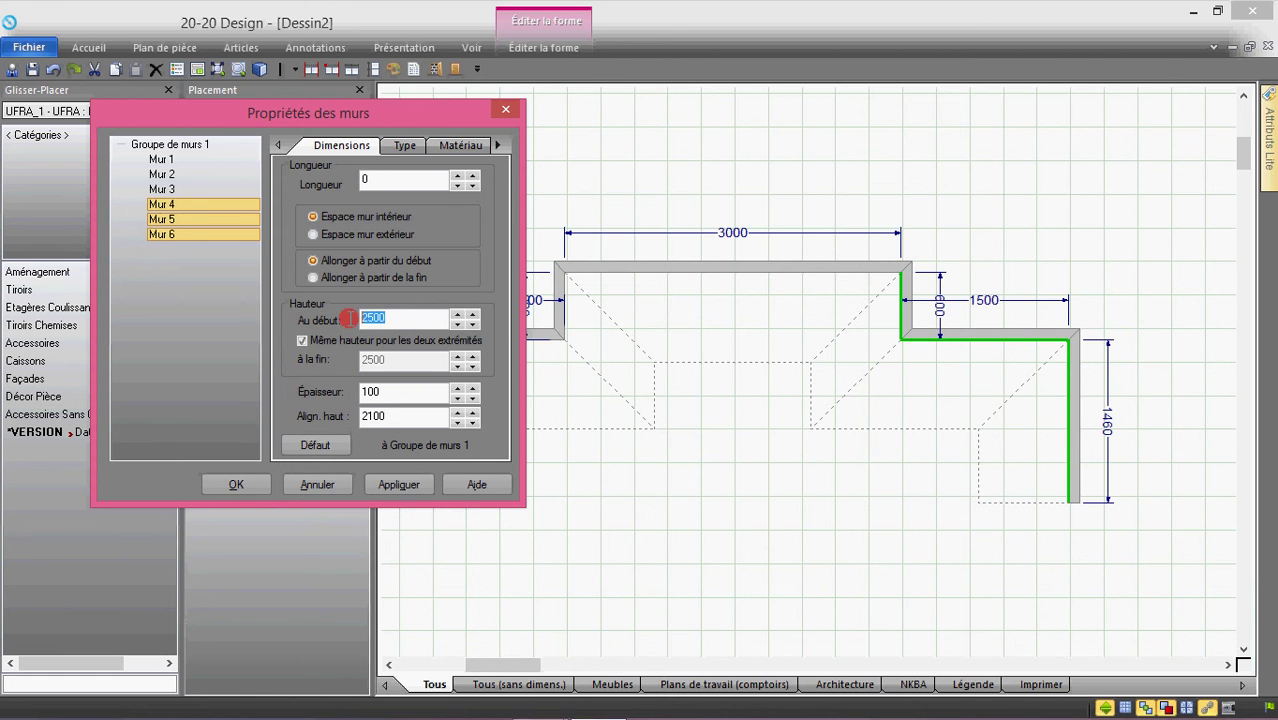
text(10)
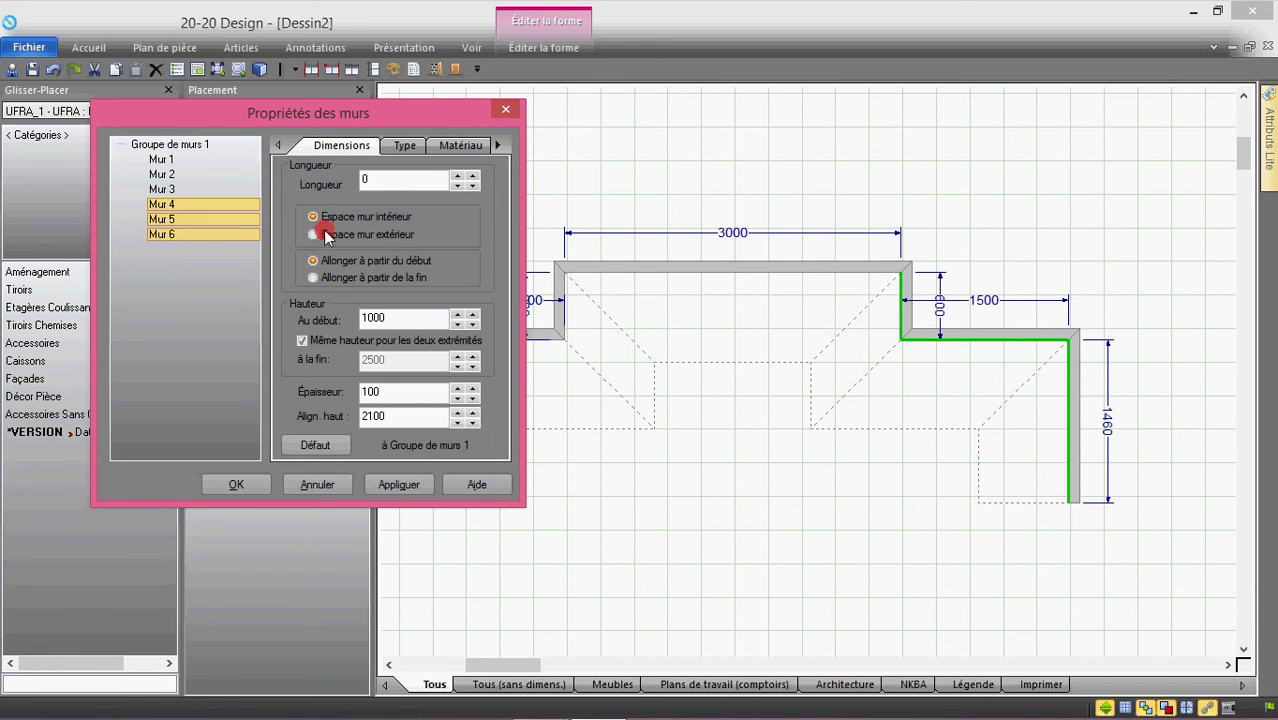
- Review the type and material settings of Mur 4, Mur 5 and Mur 6, then preview Couleur - Gris campagnard A_340 and Couleur - Gris 40 as interior finishes
click(405, 146)
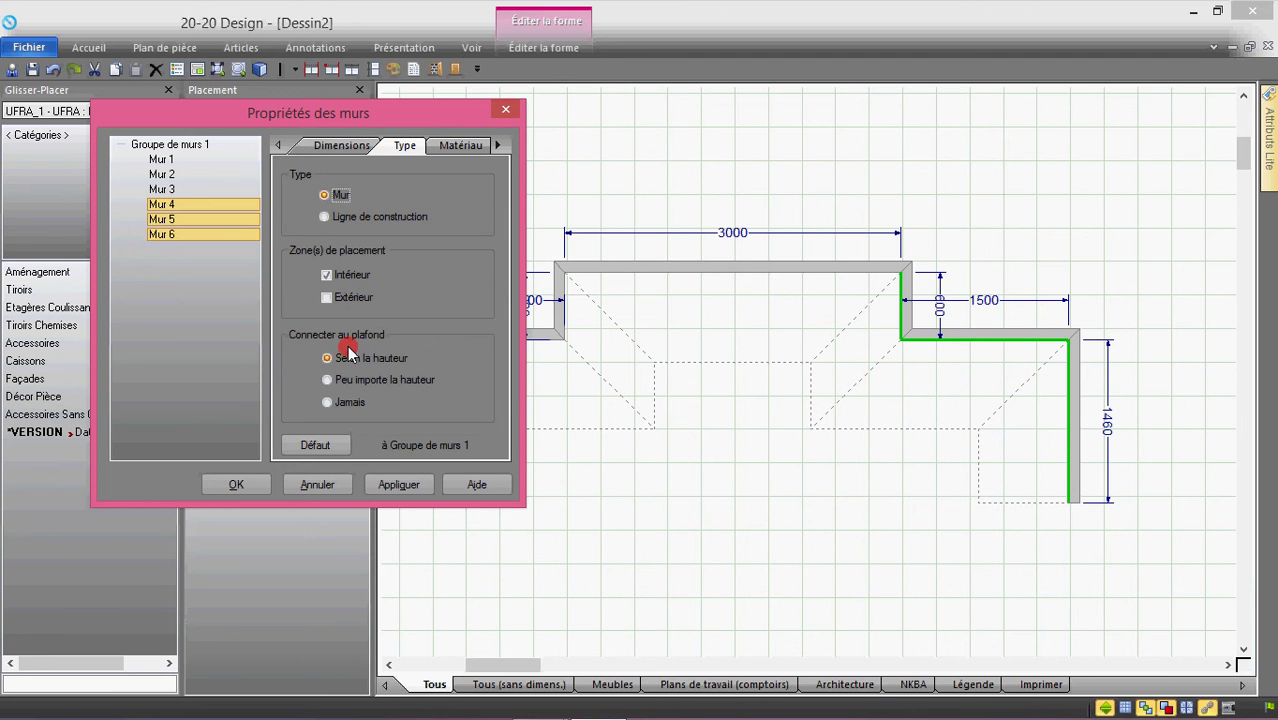
click(472, 146)
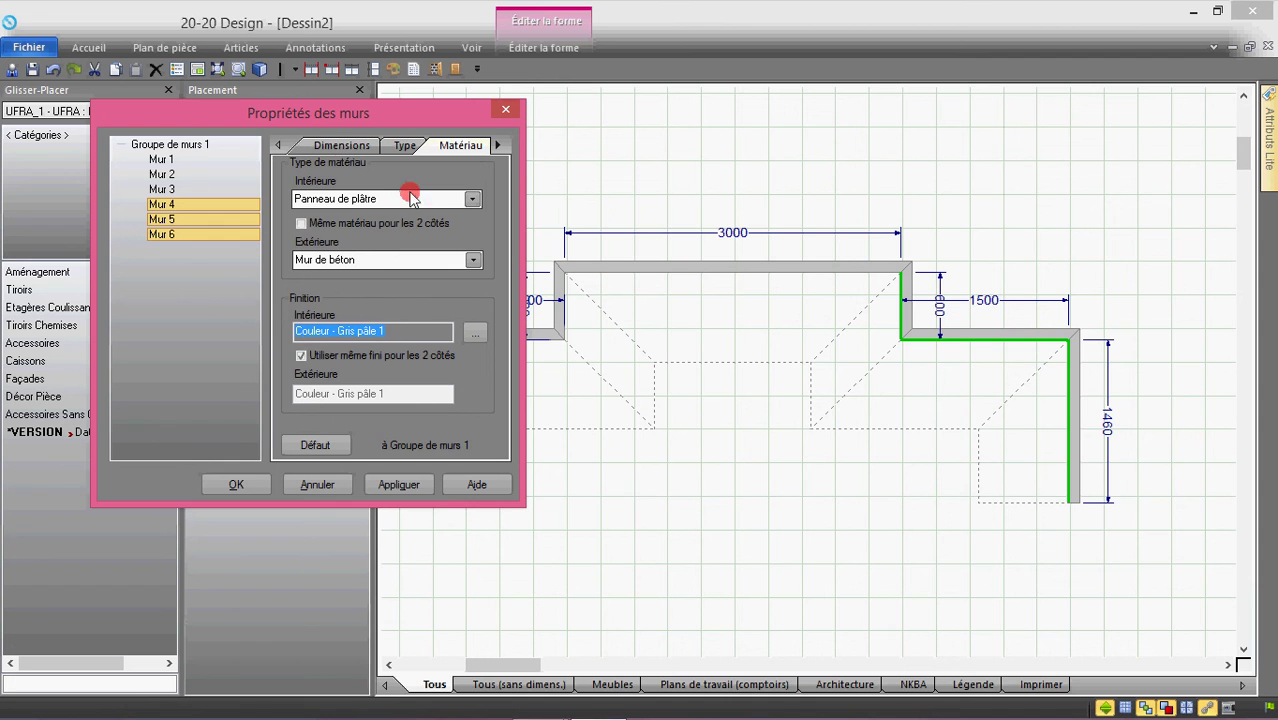
click(476, 338)
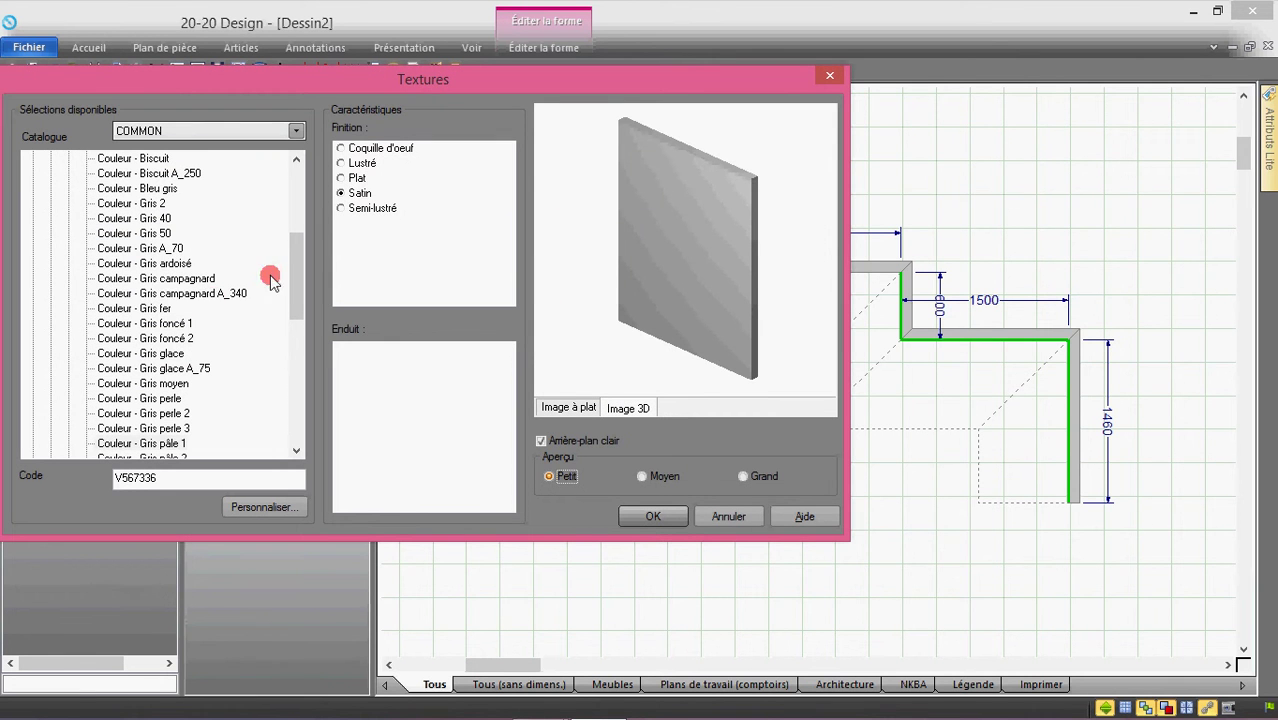
click(162, 293)
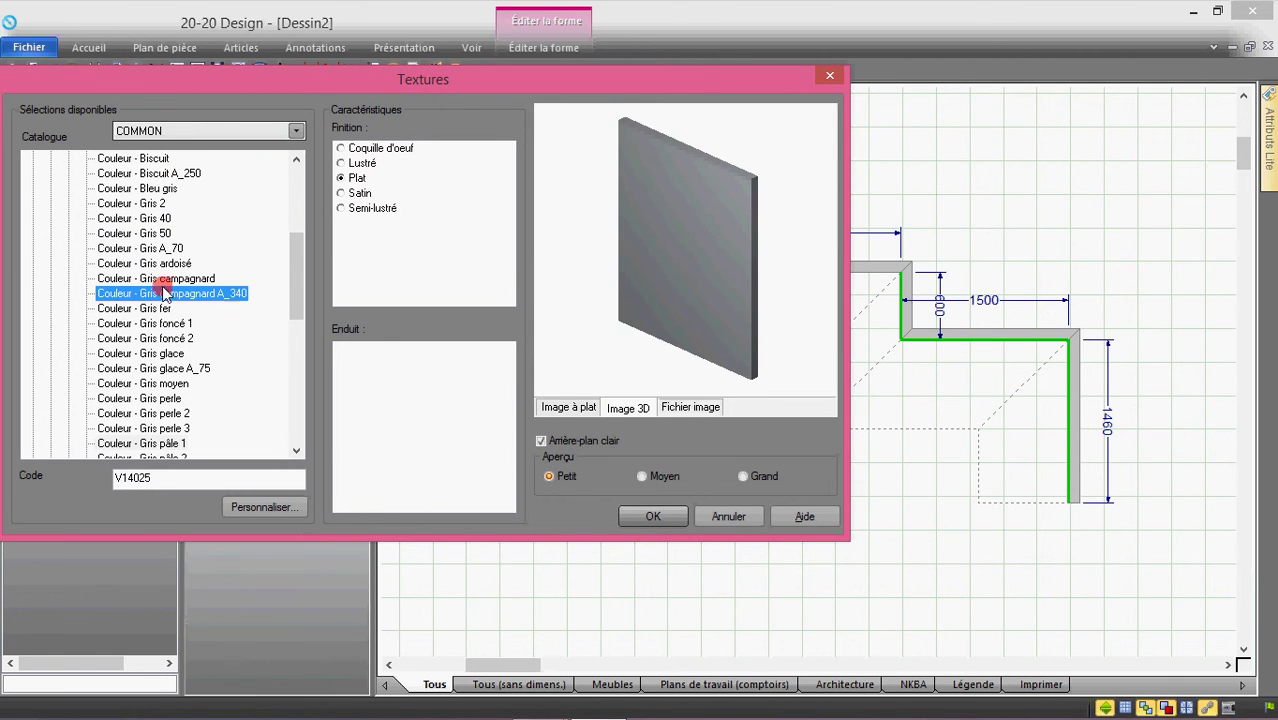
click(134, 218)
drag(300, 274, 300, 180)
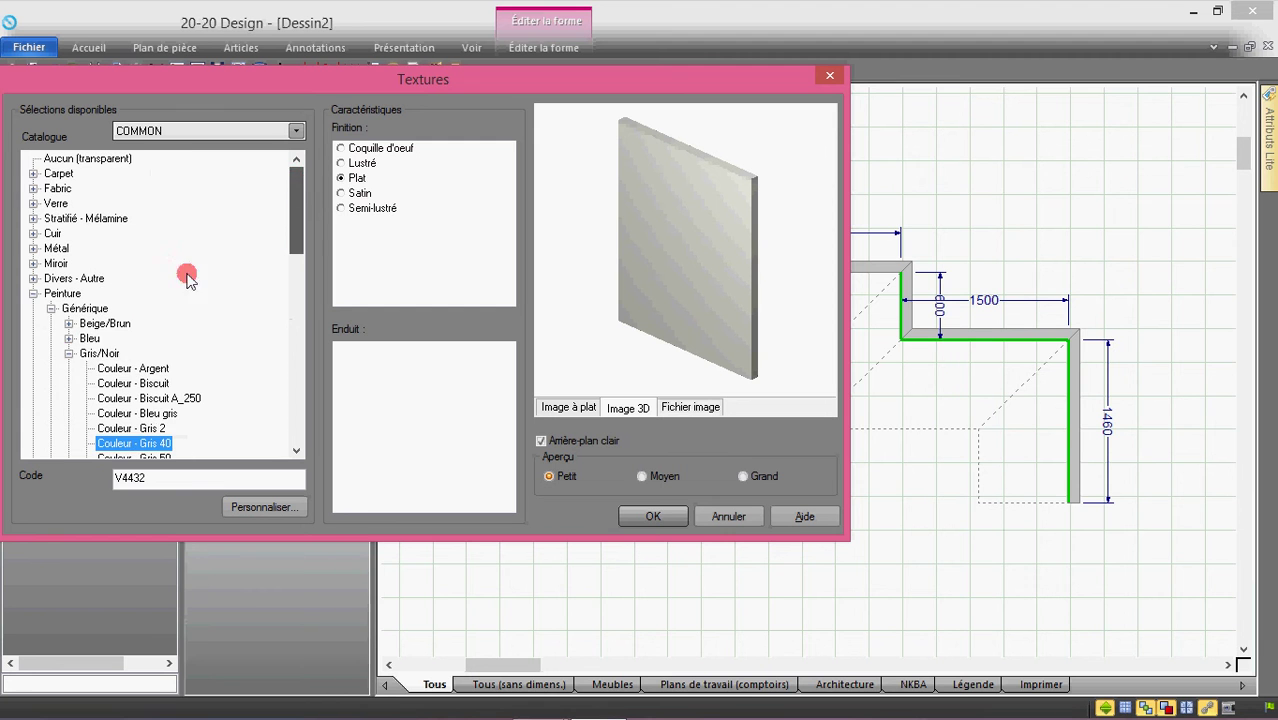
- Choose Couleur - Tomate from the Orange/Jaune paints as the finish of Mur 4, Mur 5 and Mur 6 and confirm the wall properties
click(68, 353)
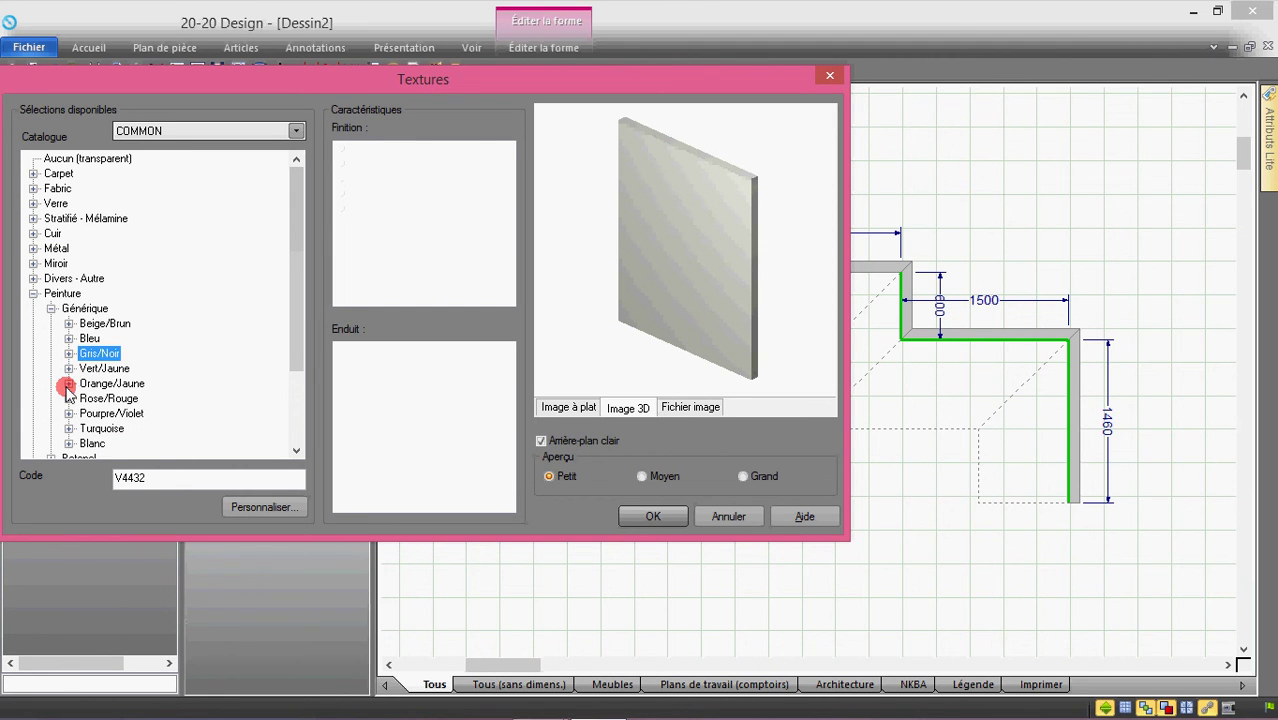
click(68, 383)
click(150, 338)
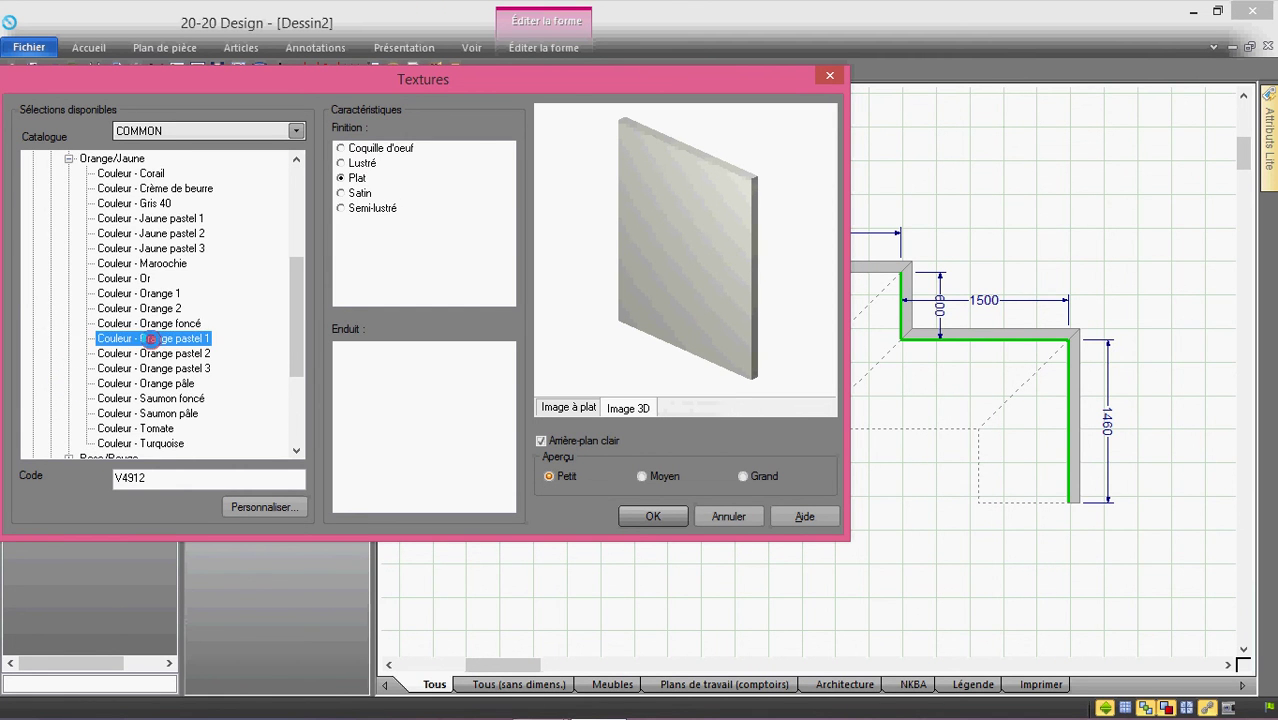
click(158, 368)
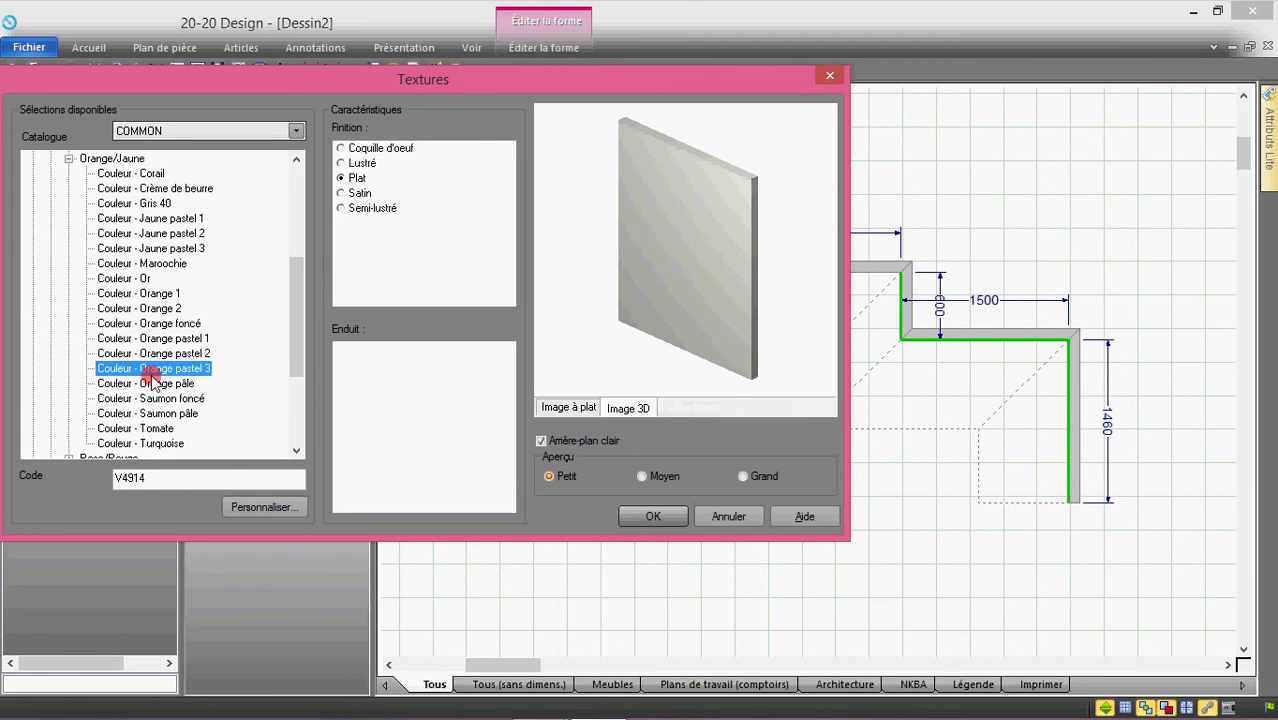
click(165, 233)
click(150, 428)
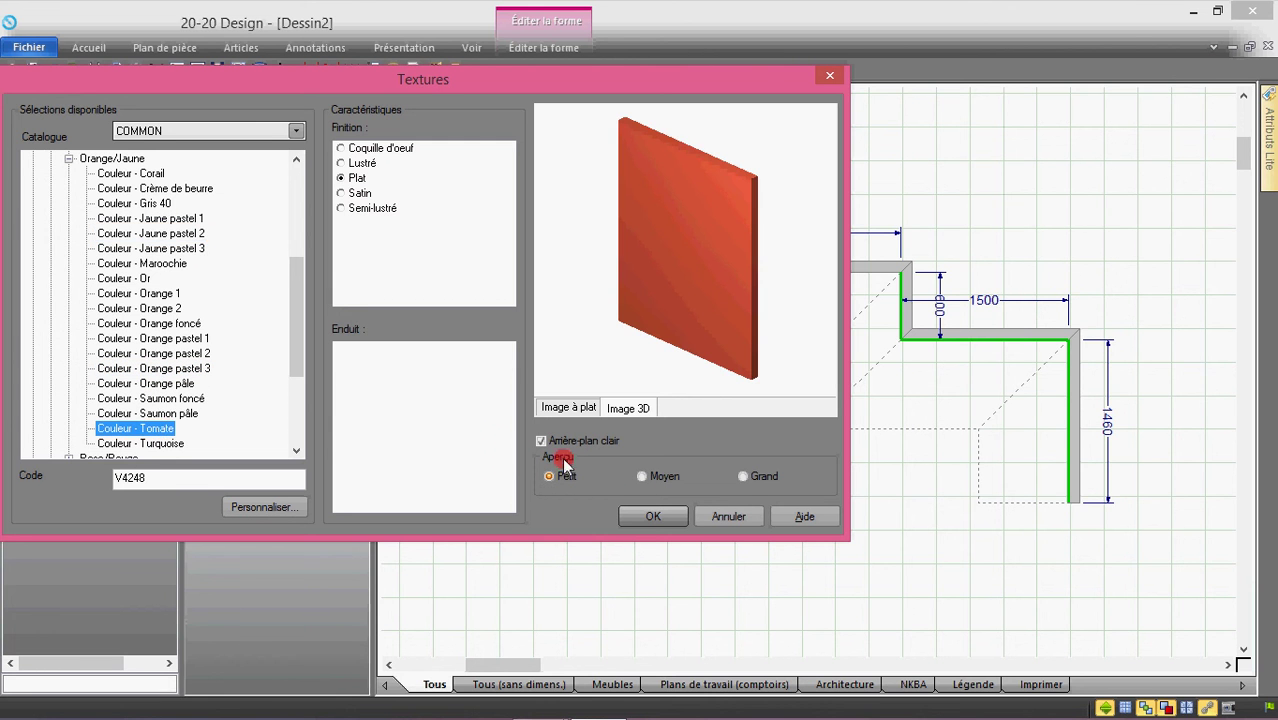
click(650, 516)
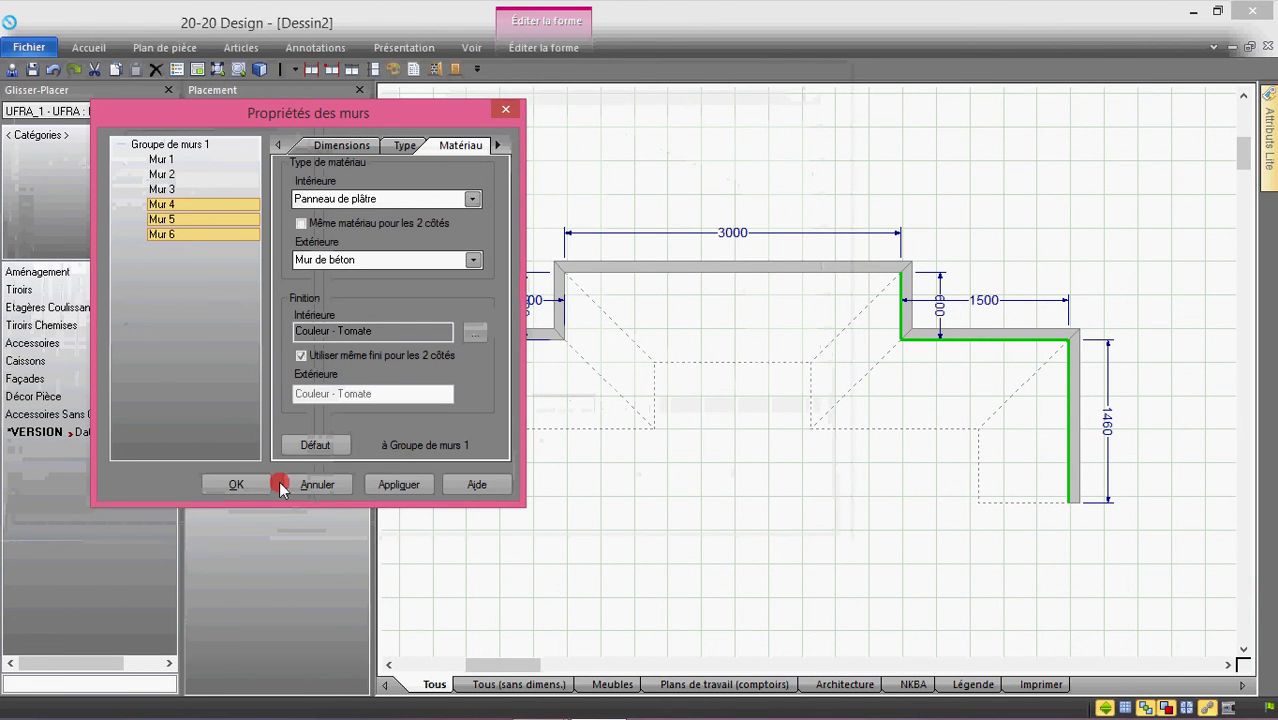
click(240, 485)
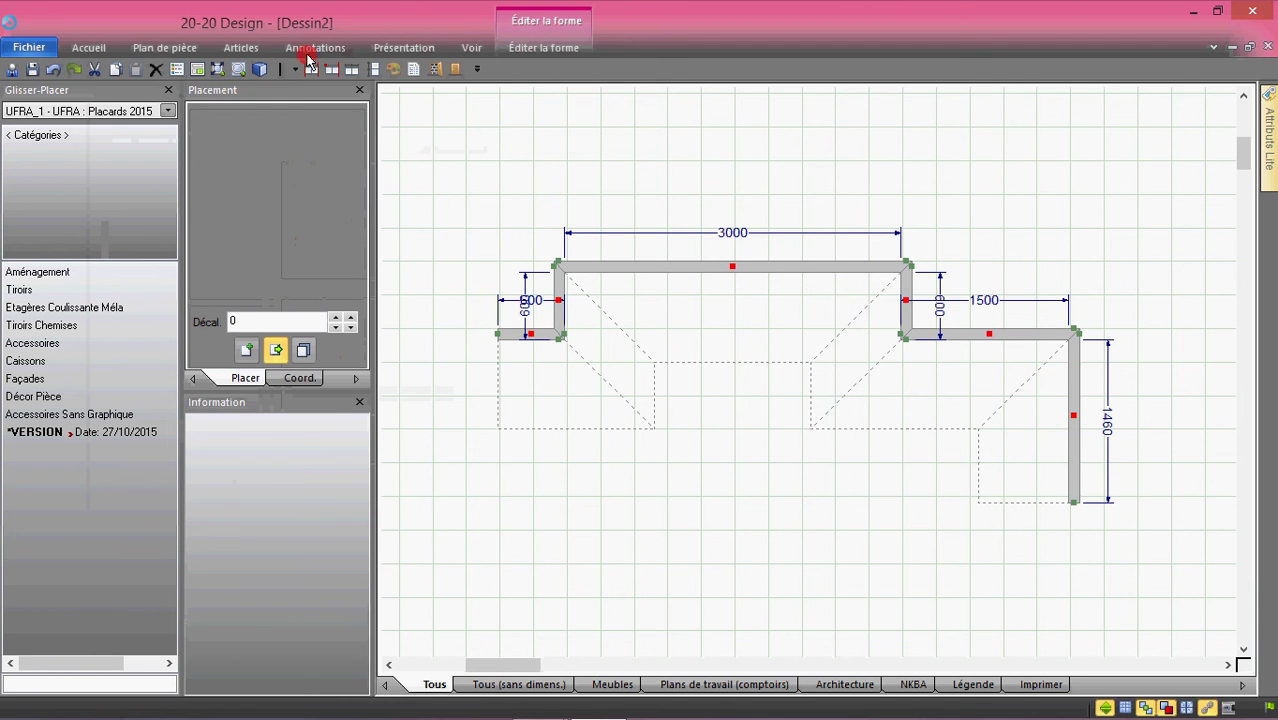
- Inspect the walls' heights in the 3D rendering, orbiting the model, and return to the plan
click(262, 70)
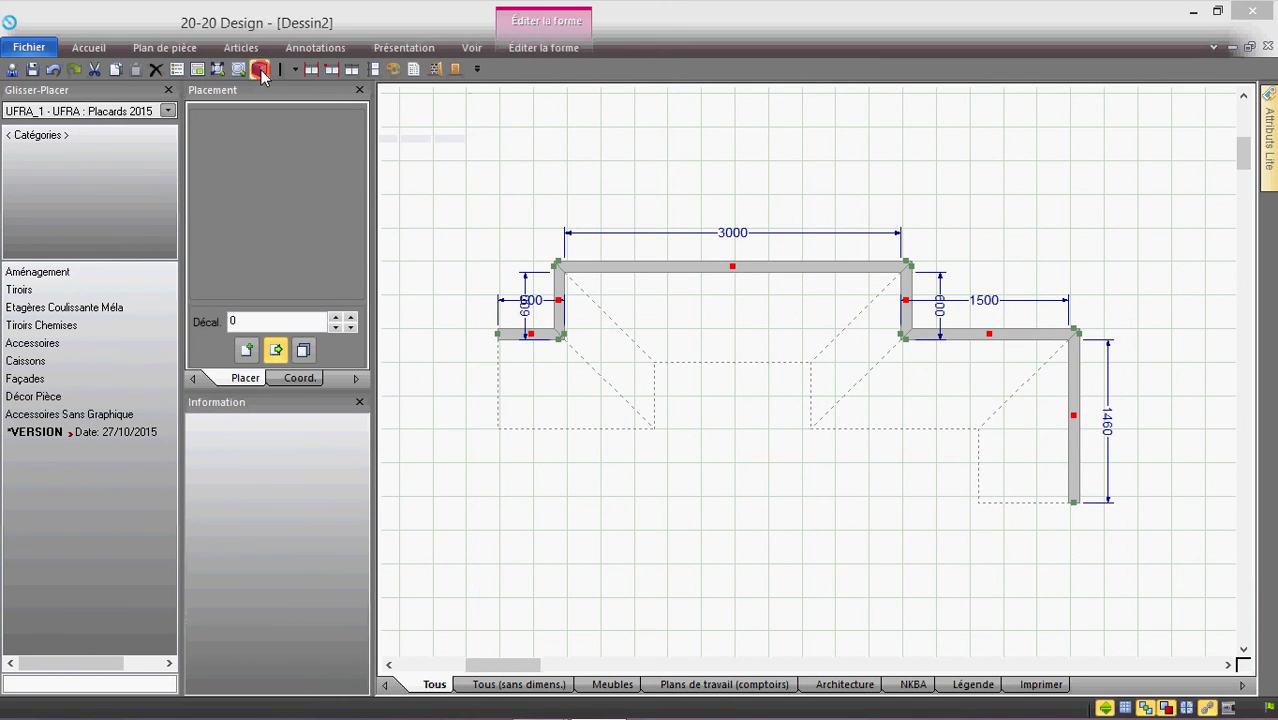
mouse_move(300, 314)
mouse_down()
mouse_move(428, 334)
mouse_move(558, 316)
mouse_move(542, 300)
mouse_move(362, 345)
mouse_move(524, 238)
mouse_move(379, 374)
mouse_move(485, 297)
mouse_move(530, 237)
mouse_move(385, 308)
mouse_move(479, 297)
mouse_move(508, 331)
mouse_move(342, 353)
mouse_up()
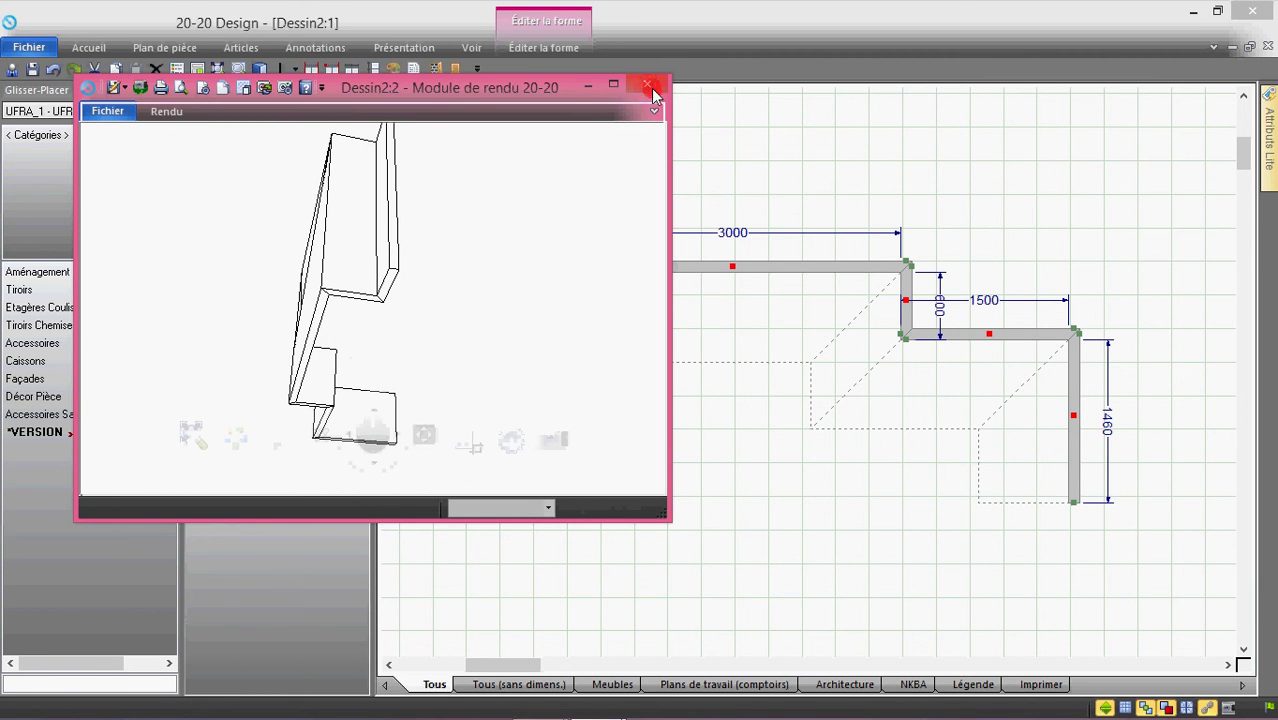
click(700, 175)
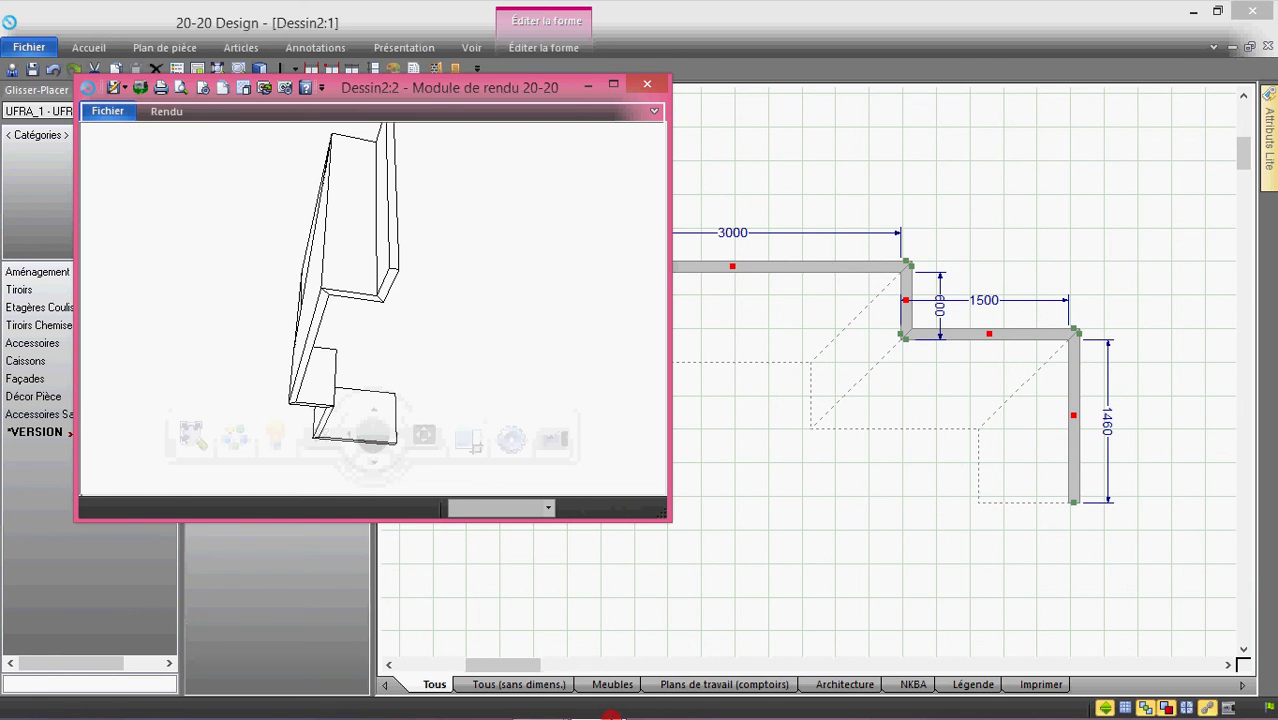
click(622, 708)
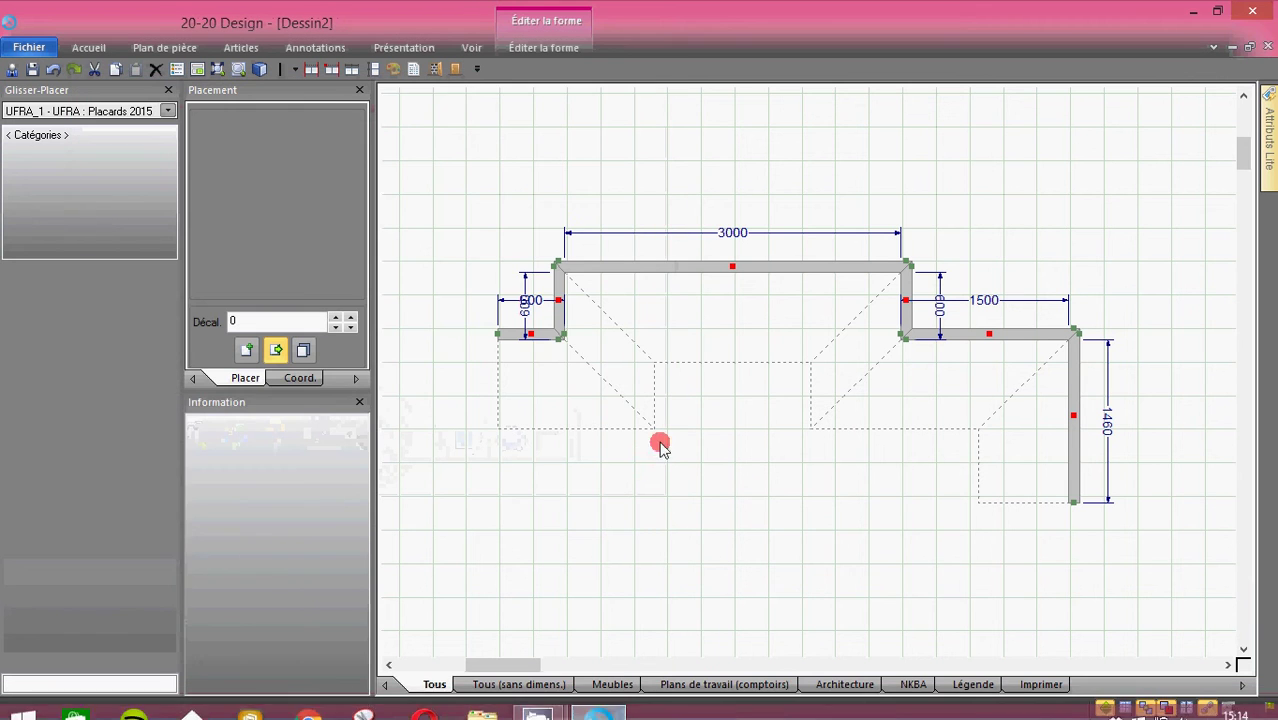
- Open elevation views of the 3000 wall and the 1500 wall side by side with the plan
click(758, 323)
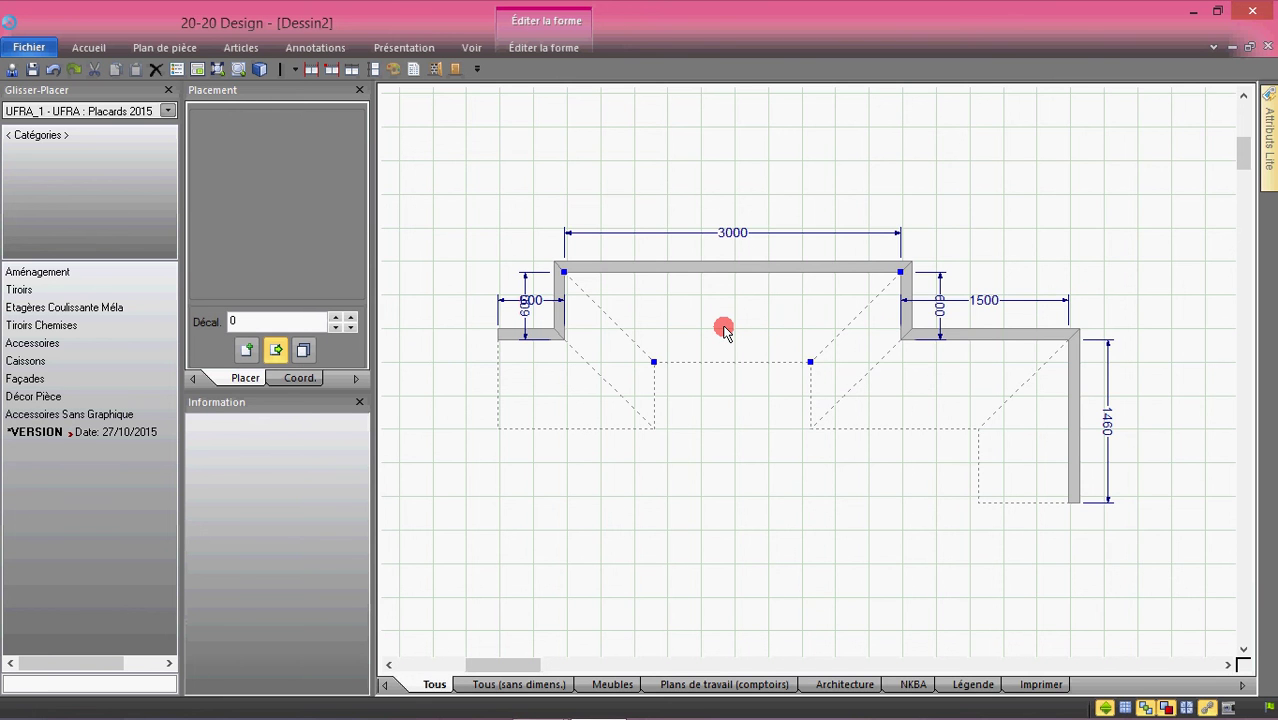
double_click(724, 330)
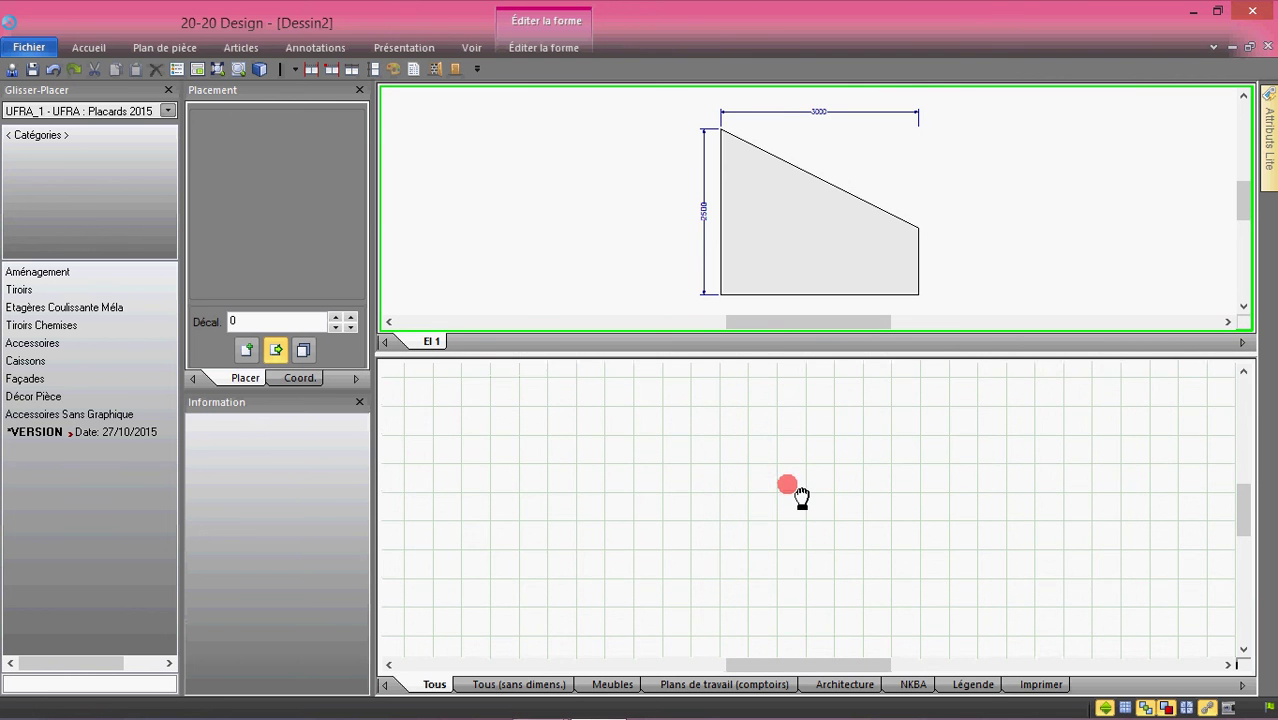
scroll(795, 490, up, 3)
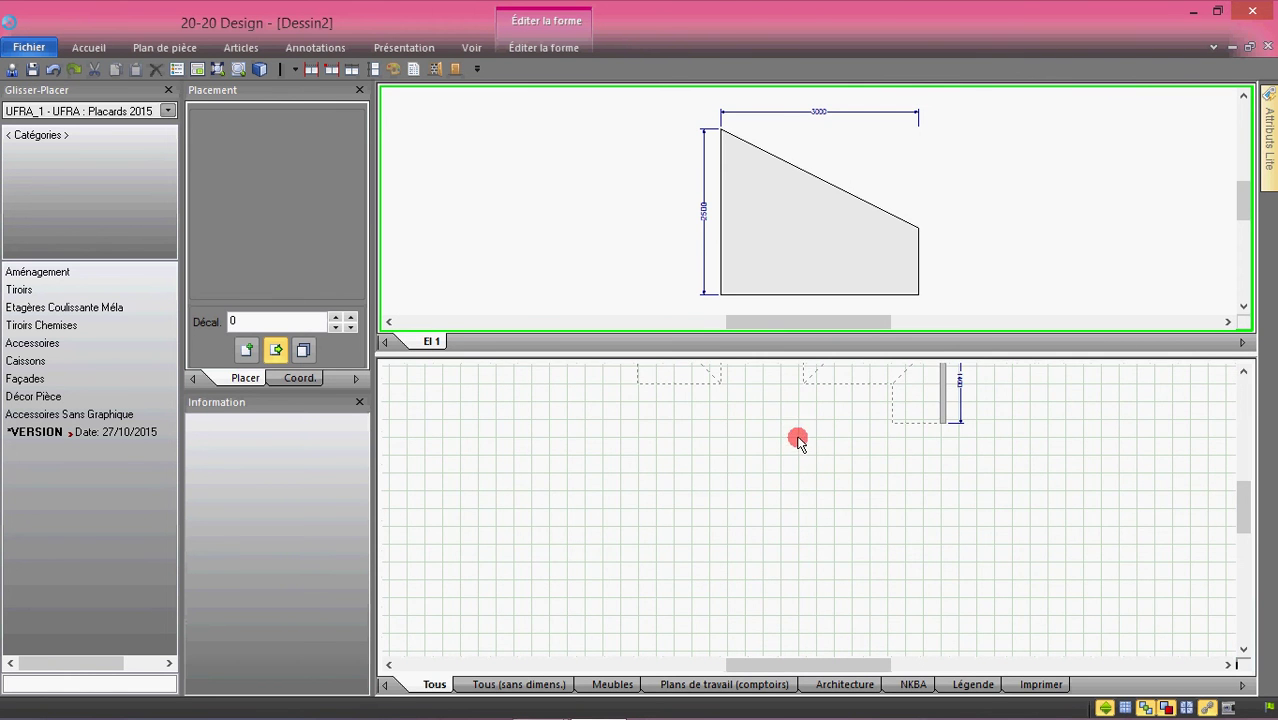
scroll(793, 490, down, 3)
middle_drag(793, 500, 790, 600)
middle_drag(767, 434, 771, 514)
middle_drag(762, 457, 763, 562)
scroll(757, 436, up, 3)
mouse_move(756, 411)
middle_down()
mouse_move(769, 550)
mouse_move(756, 536)
mouse_move(762, 391)
middle_up()
scroll(756, 536, down, 3)
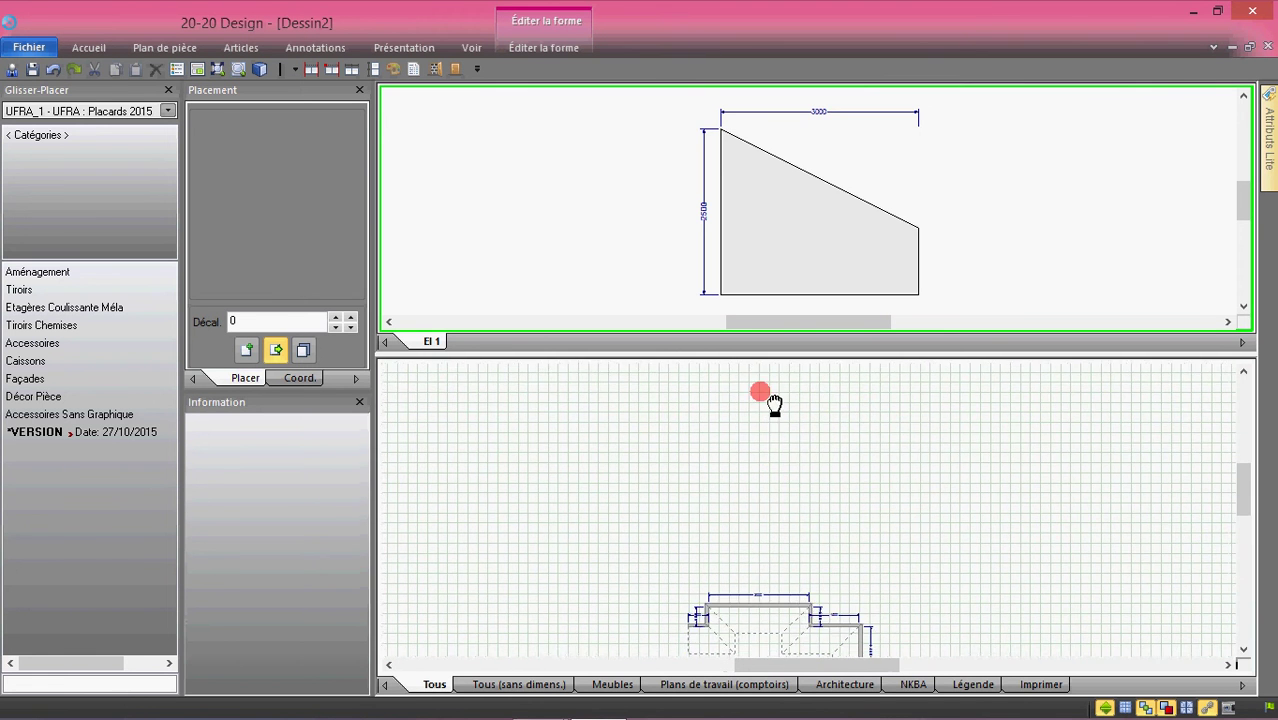
middle_drag(750, 530, 753, 499)
middle_drag(798, 648, 792, 578)
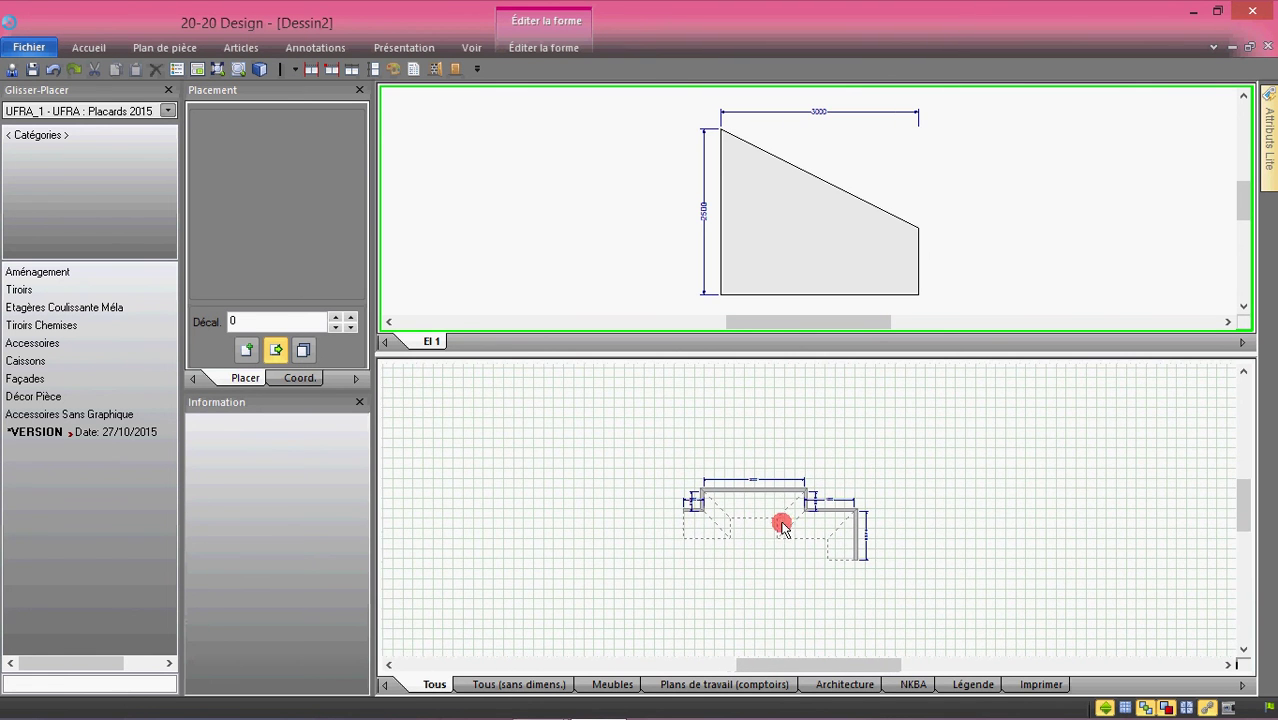
scroll(782, 527, up, 4)
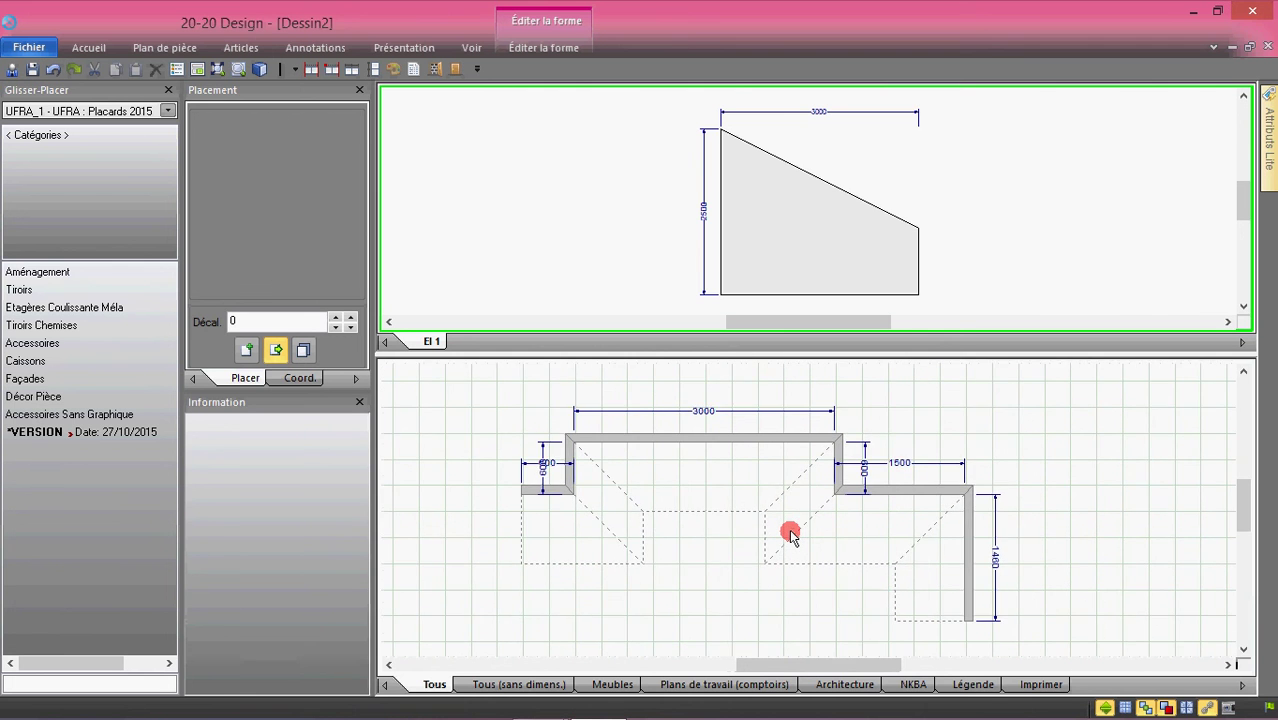
scroll(790, 535, up, 1)
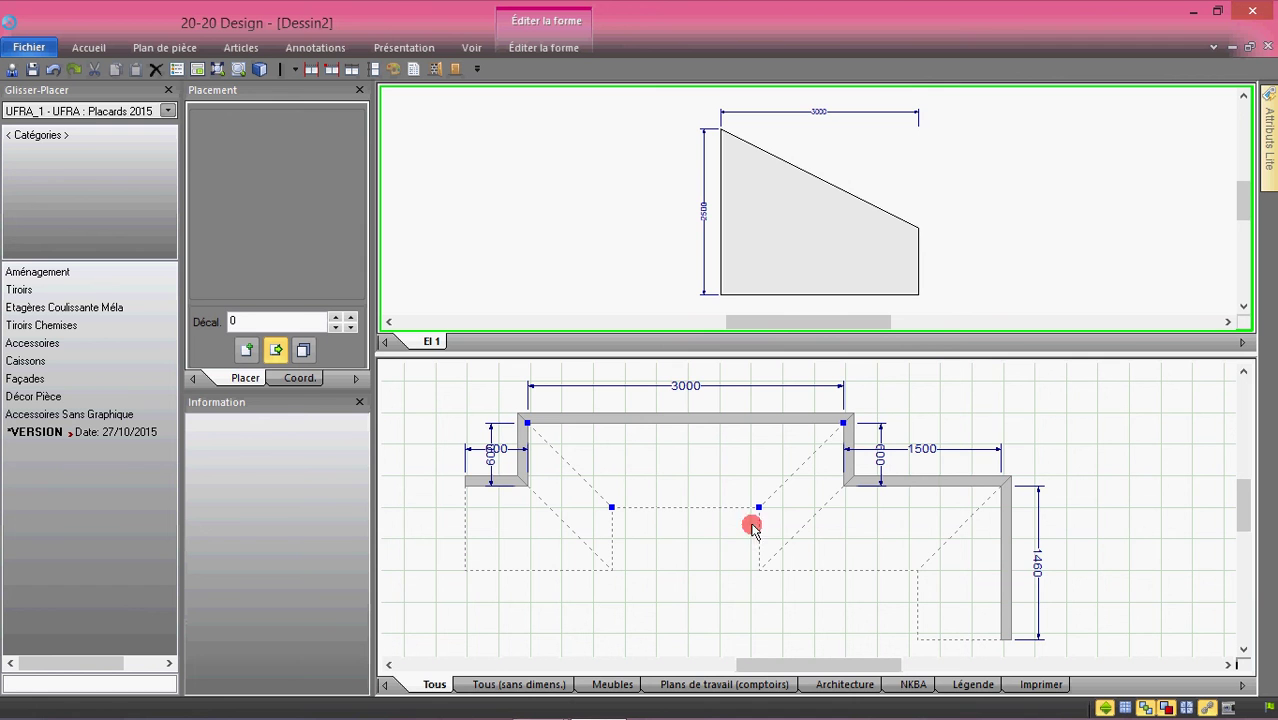
click(868, 535)
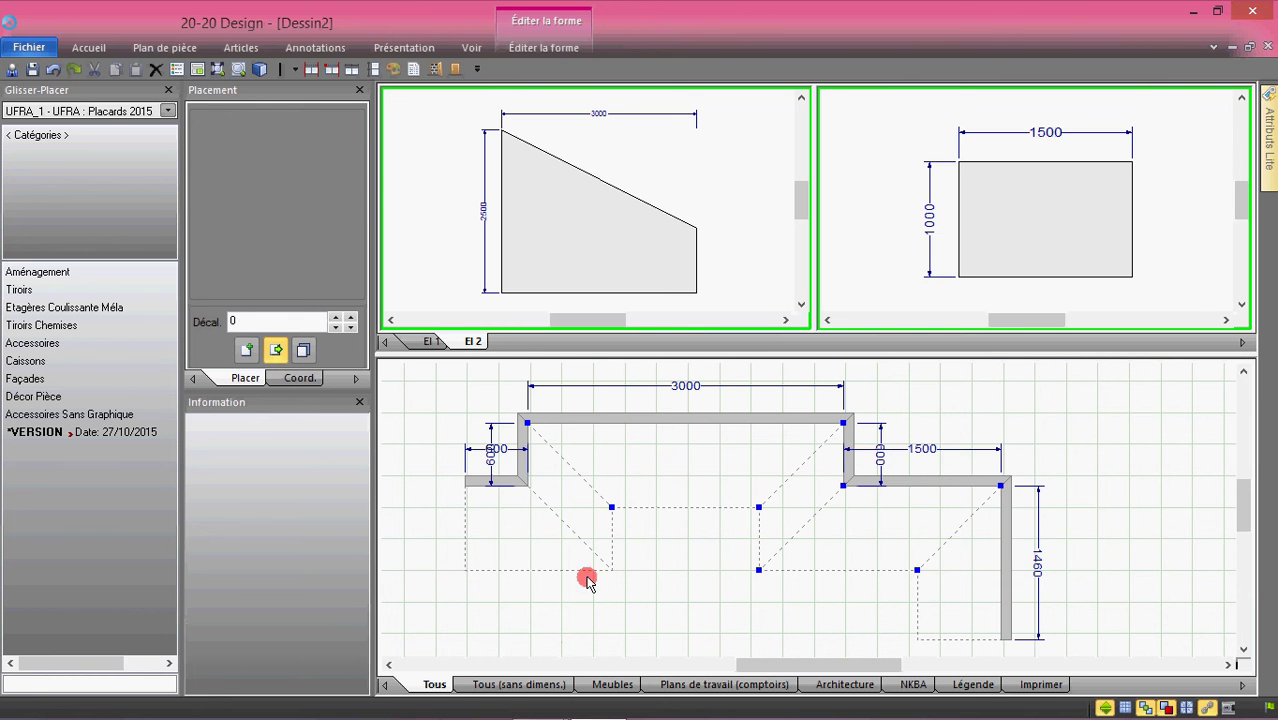
- Set the end height of Mur 3 to 2500 in its properties and use the same height for both ends
click(668, 419)
right_click(667, 419)
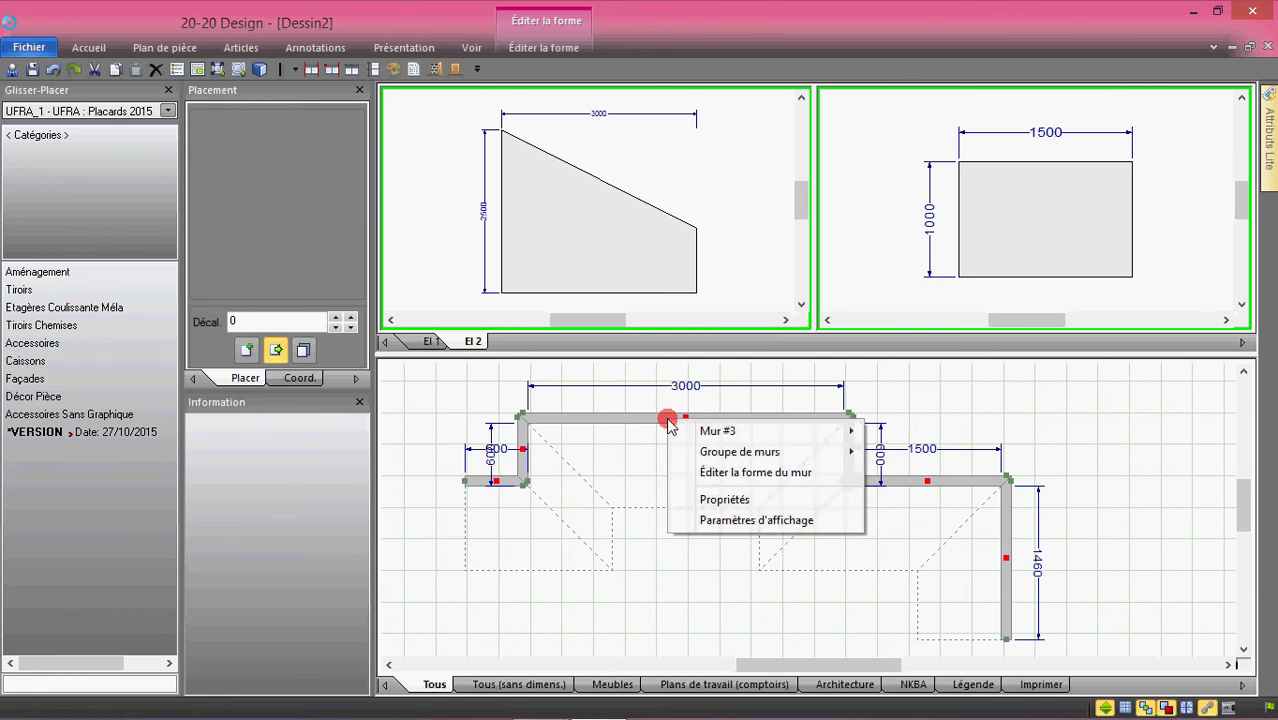
click(704, 500)
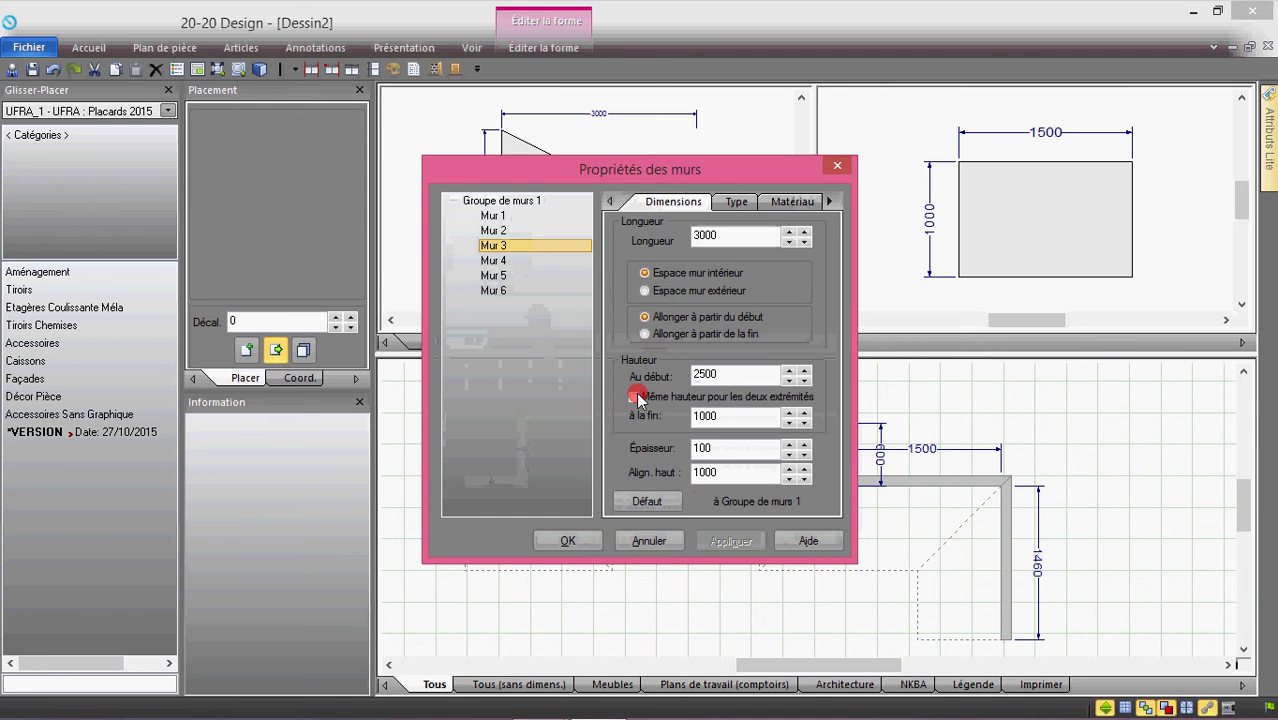
double_click(707, 416)
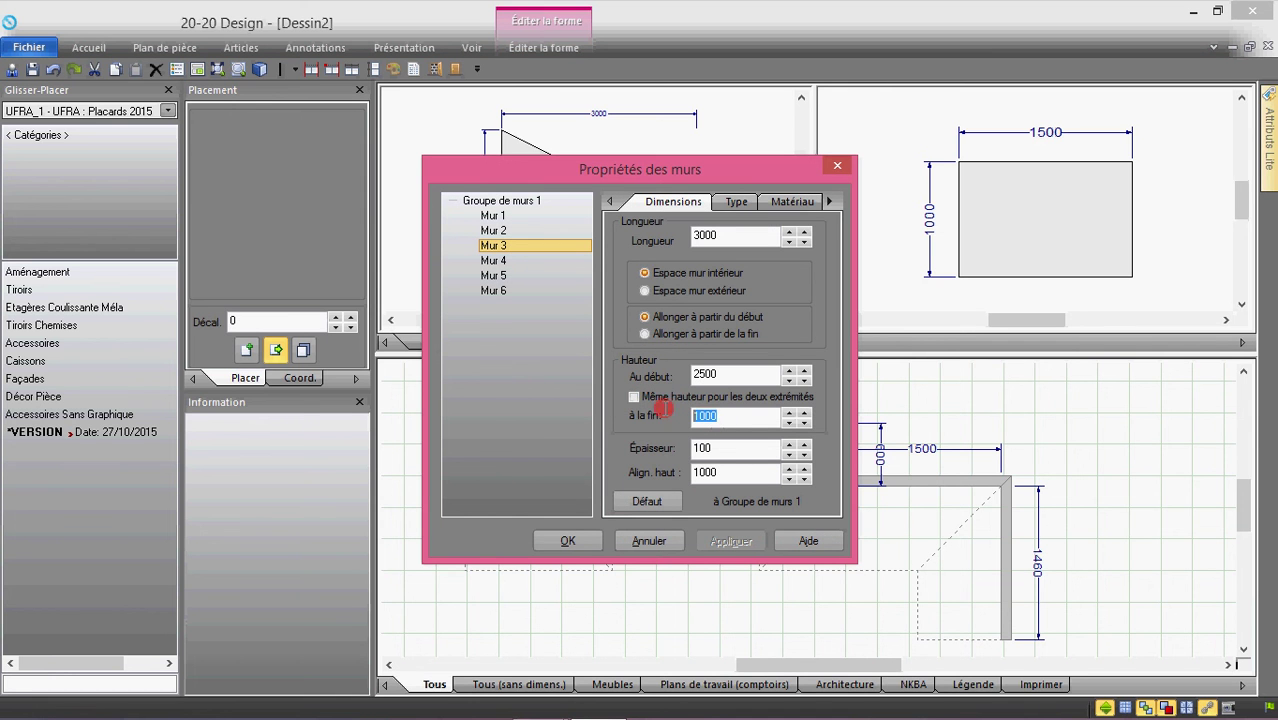
text(25)
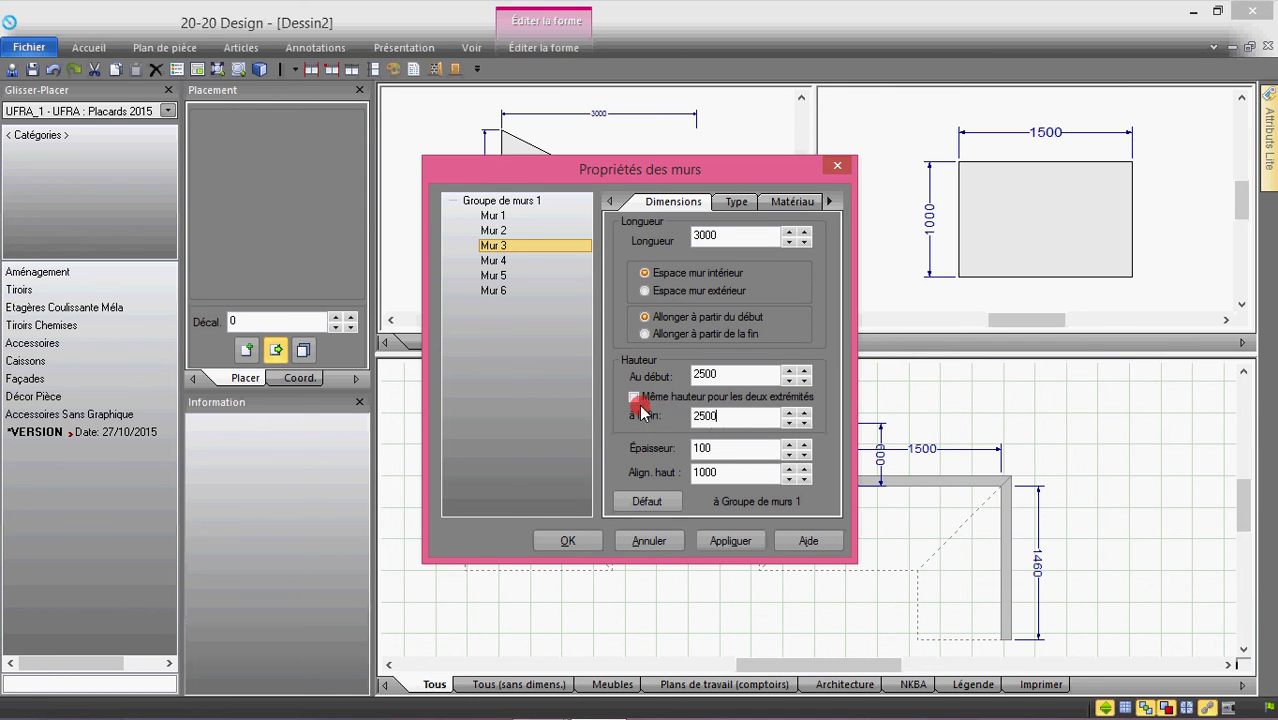
click(636, 398)
- Set the height of Mur 4, Mur 5 and Mur 6 together to 2500, then apply and confirm the wall properties
click(500, 260)
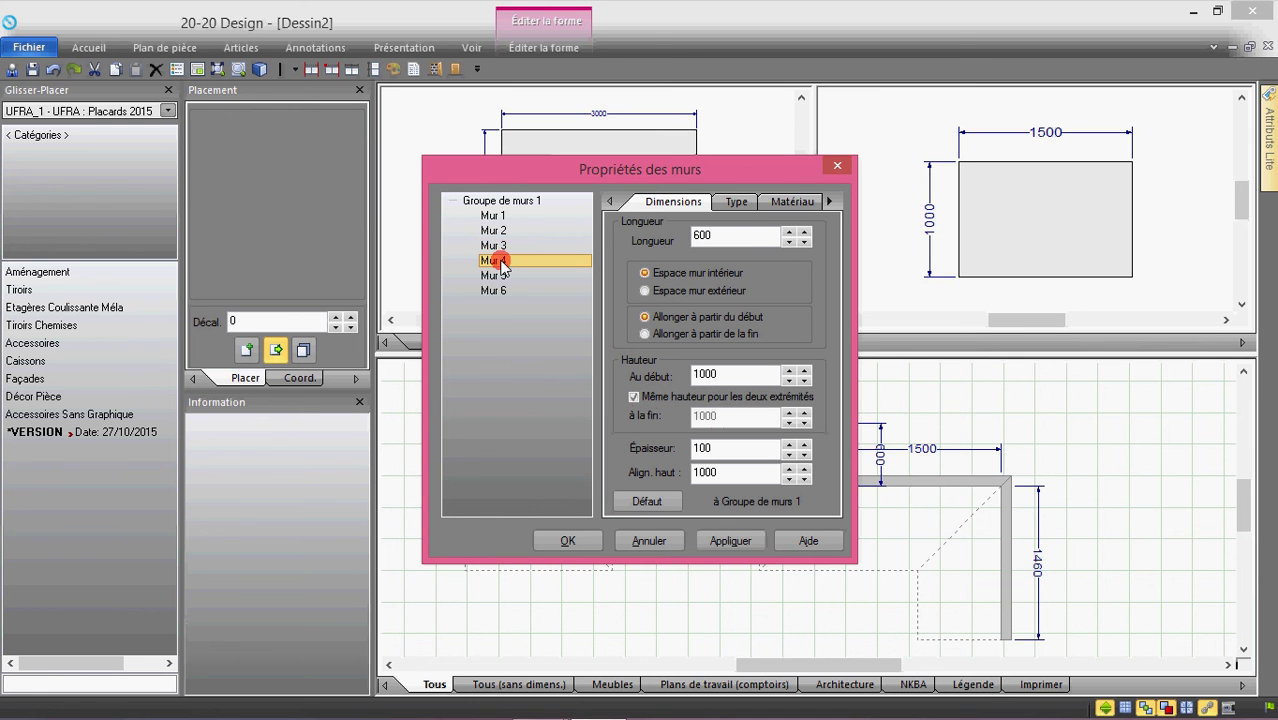
shift+click(497, 281)
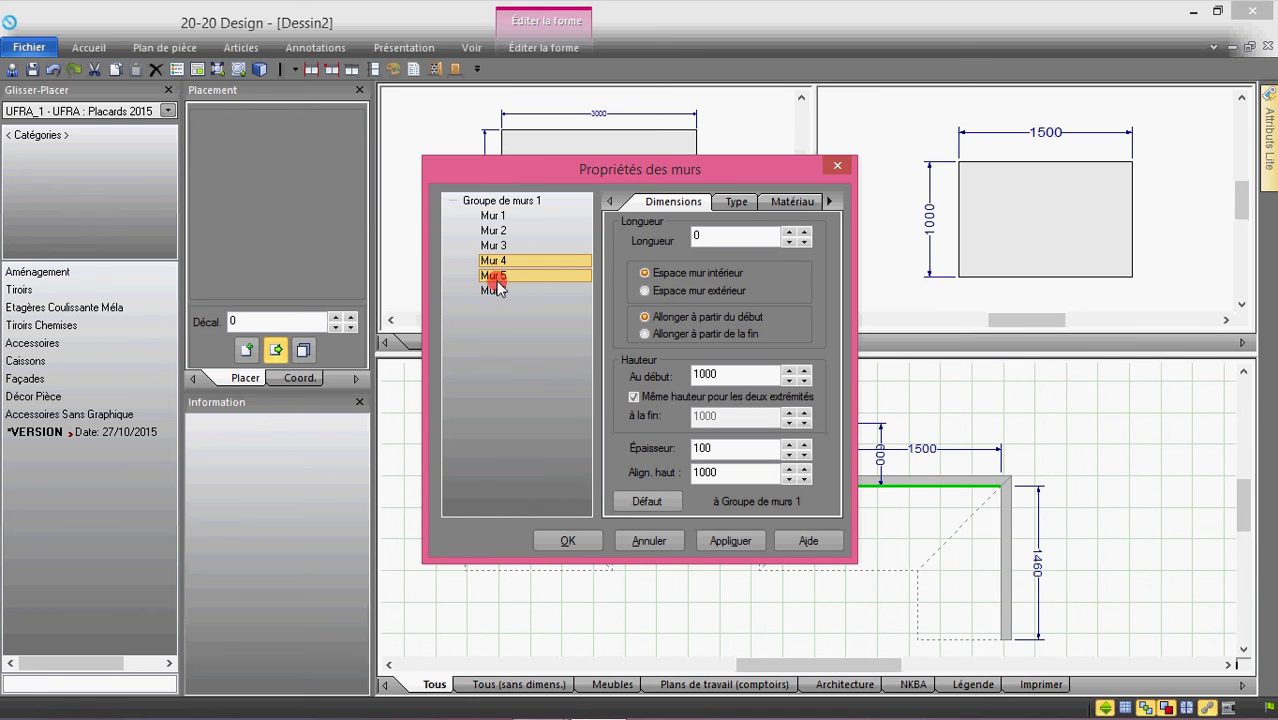
shift+click(495, 290)
click(636, 503)
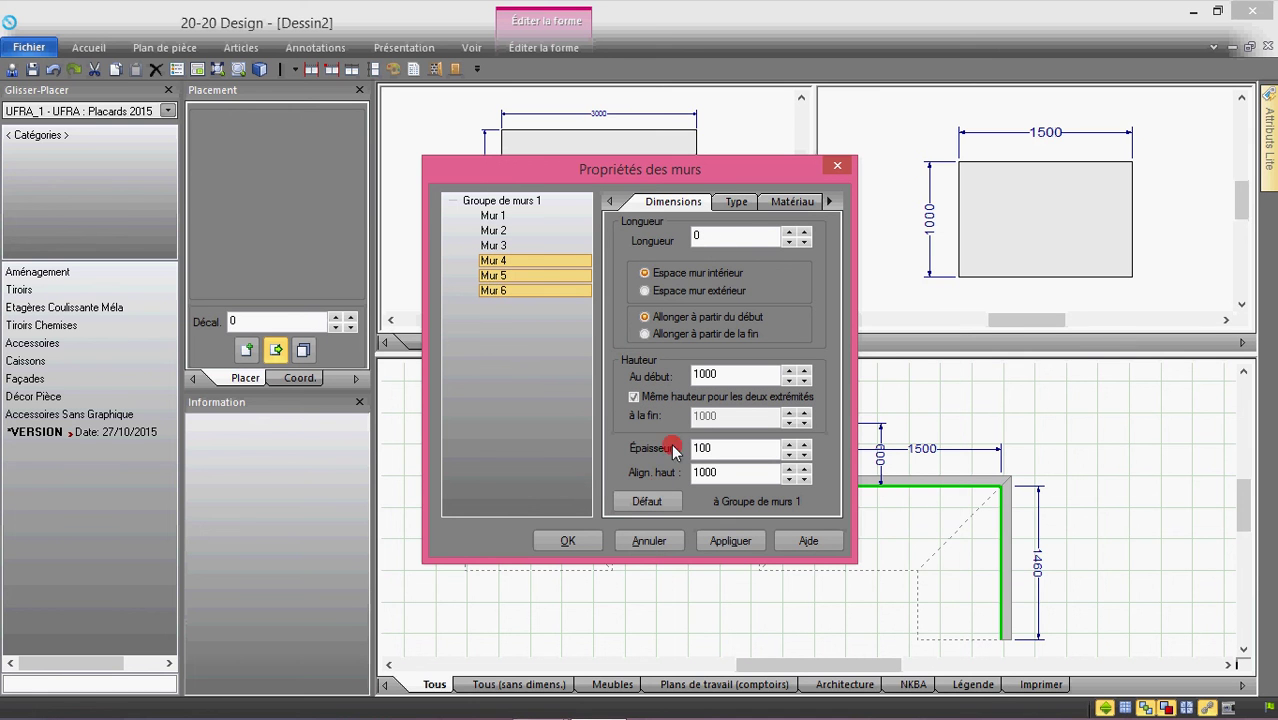
drag(730, 379, 654, 369)
click(730, 541)
click(580, 537)
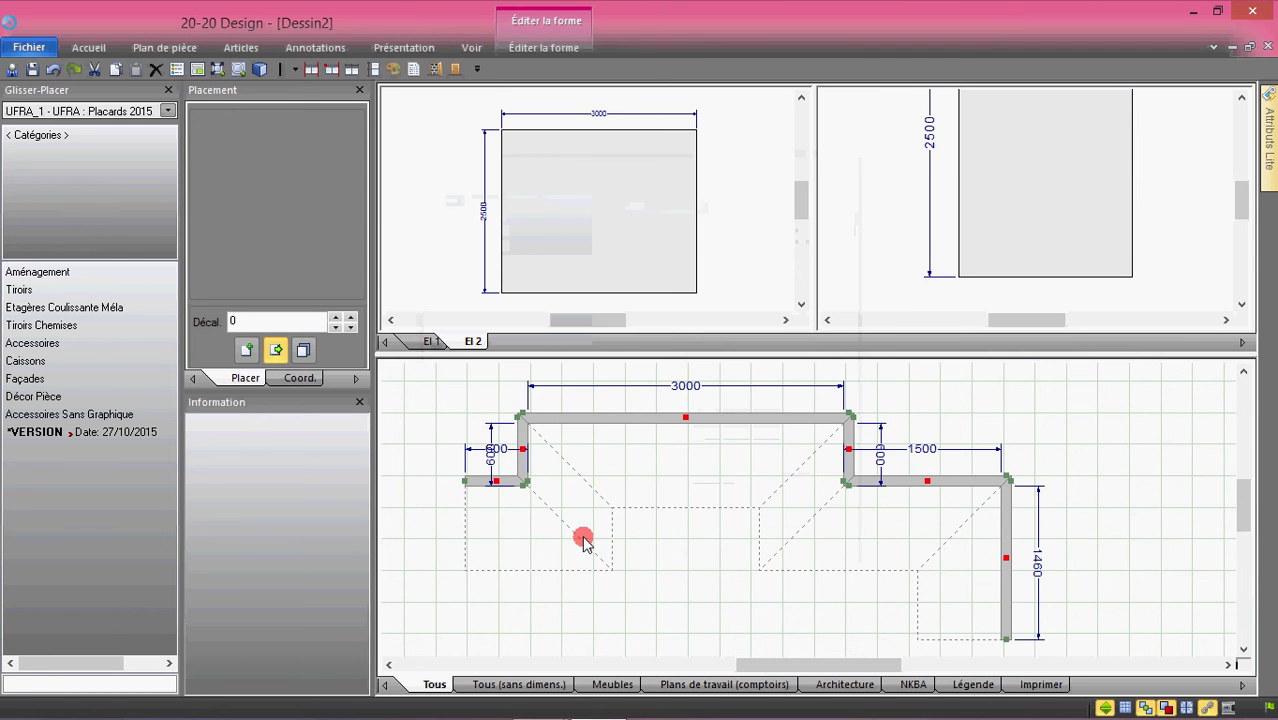
- Enlarge the elevation area slightly and fit the elevations of the 1500 and 3000 walls in it to check their full height
middle_drag(669, 495, 677, 509)
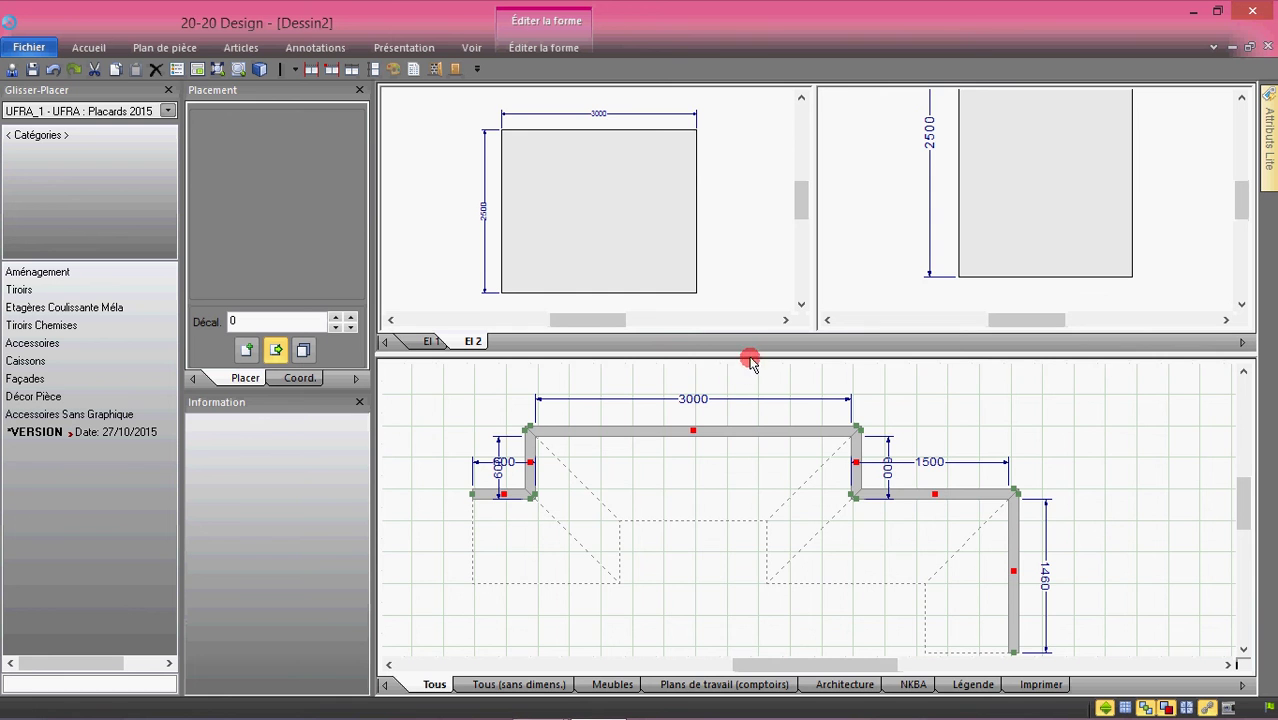
drag(755, 360, 760, 368)
click(882, 280)
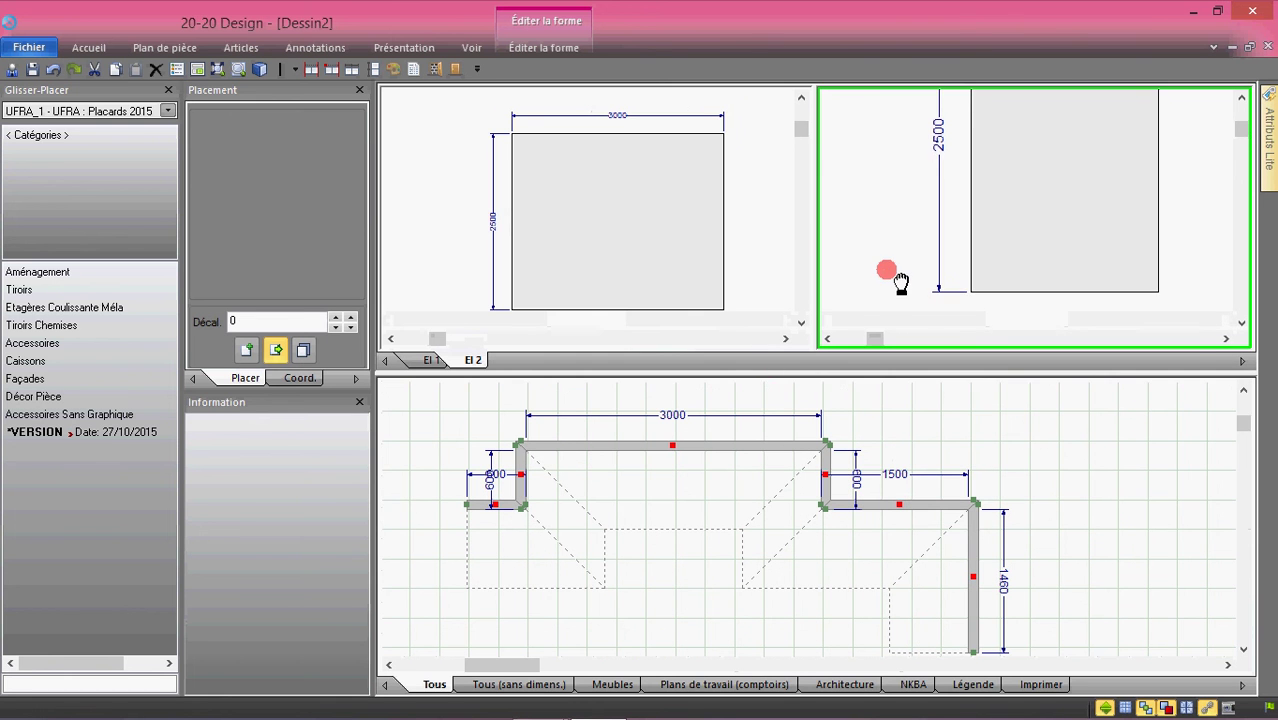
scroll(881, 278, down, 4)
middle_drag(881, 278, 884, 293)
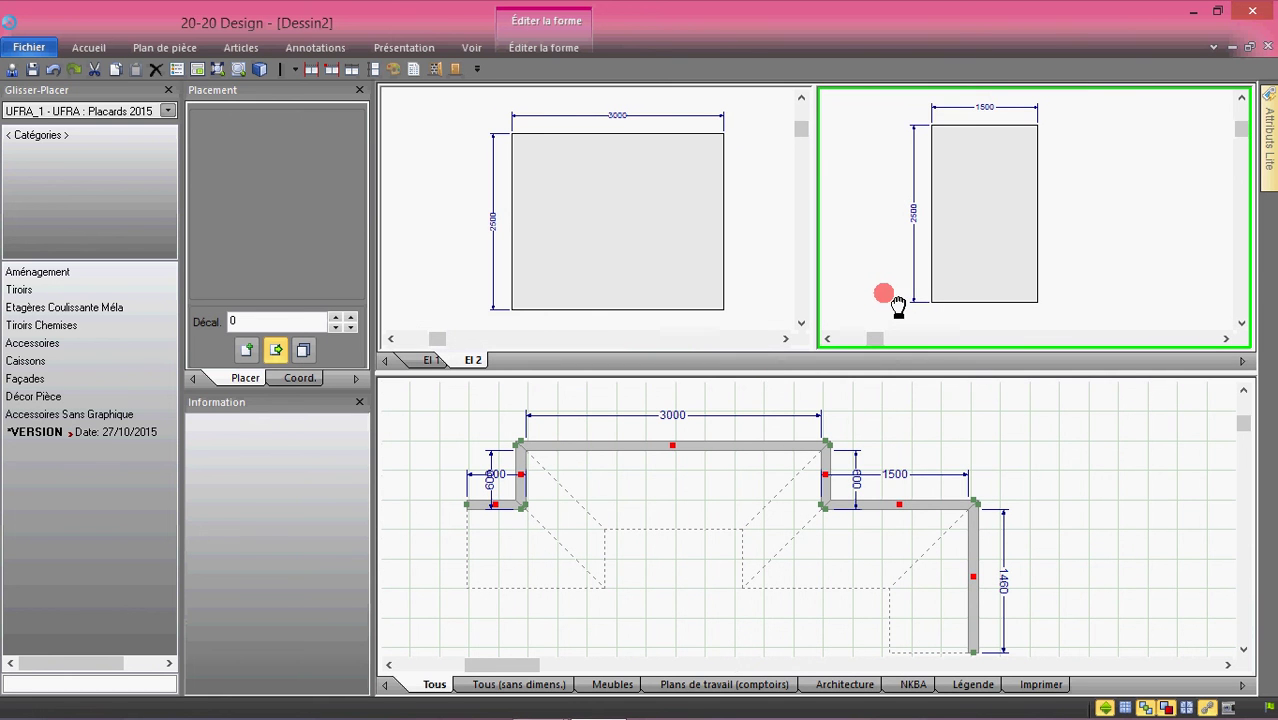
middle_drag(567, 231, 581, 224)
scroll(582, 228, up, 1)
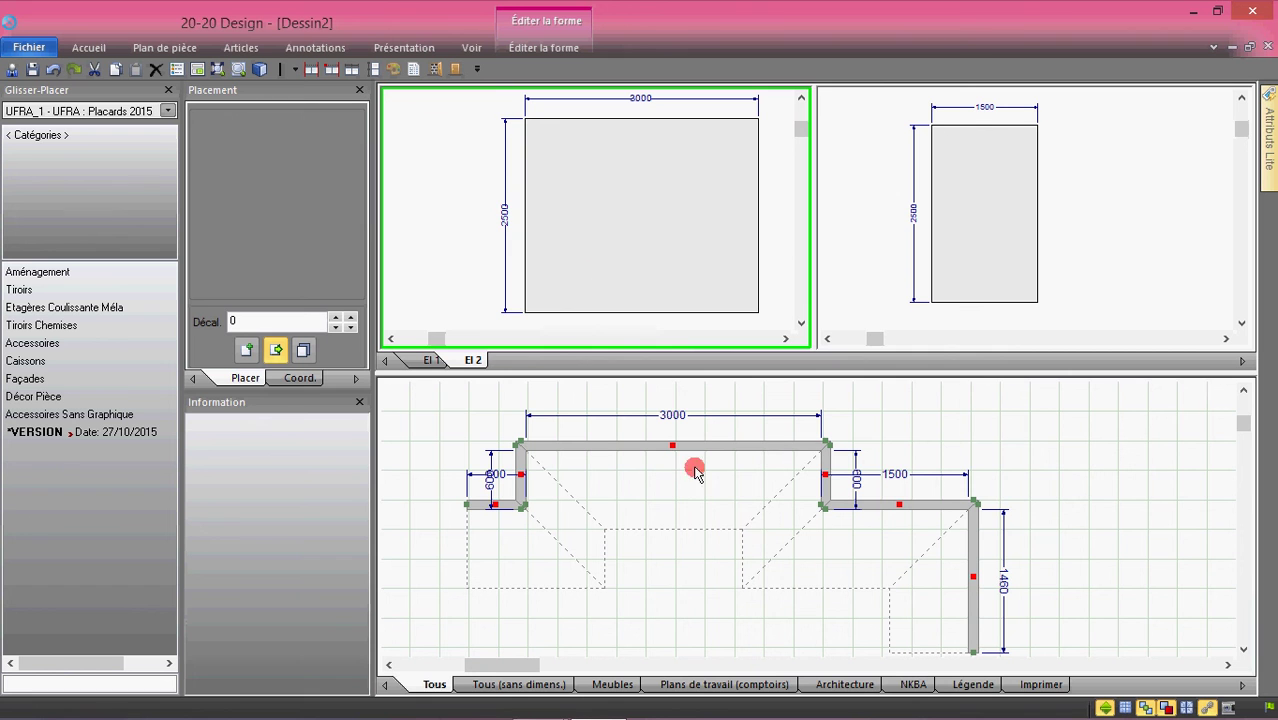